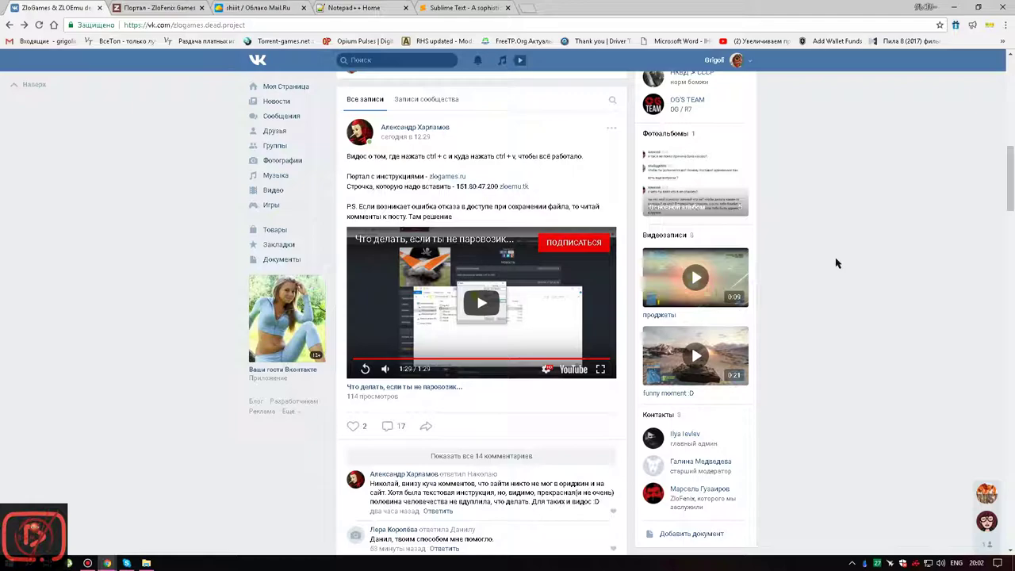
Step: Check the ZloGames portal post about the ZClient update, and download ZClient.zip from the Mail.Ru cloud folder to the desktop
left_click(154, 7)
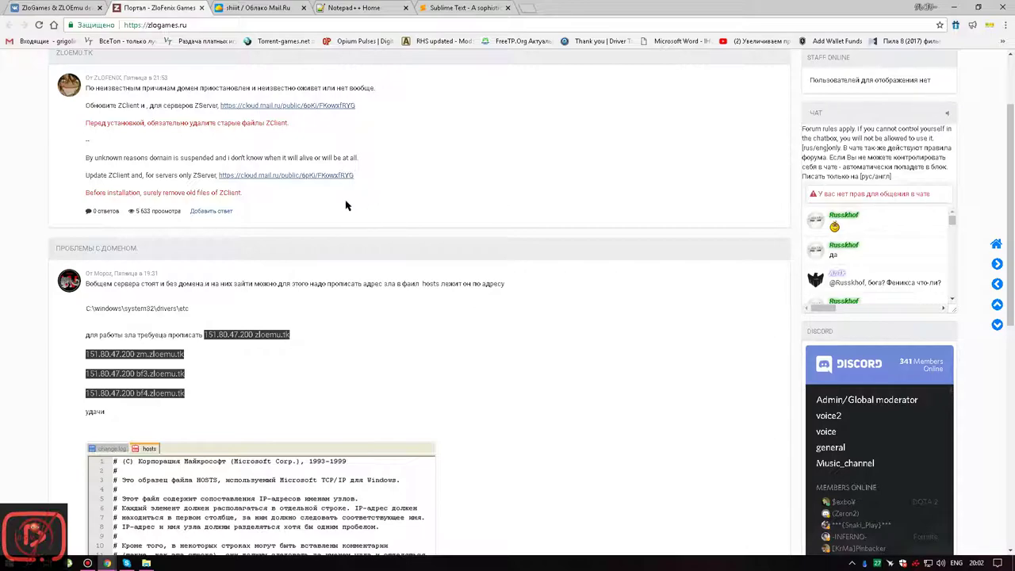
left_click(70, 8)
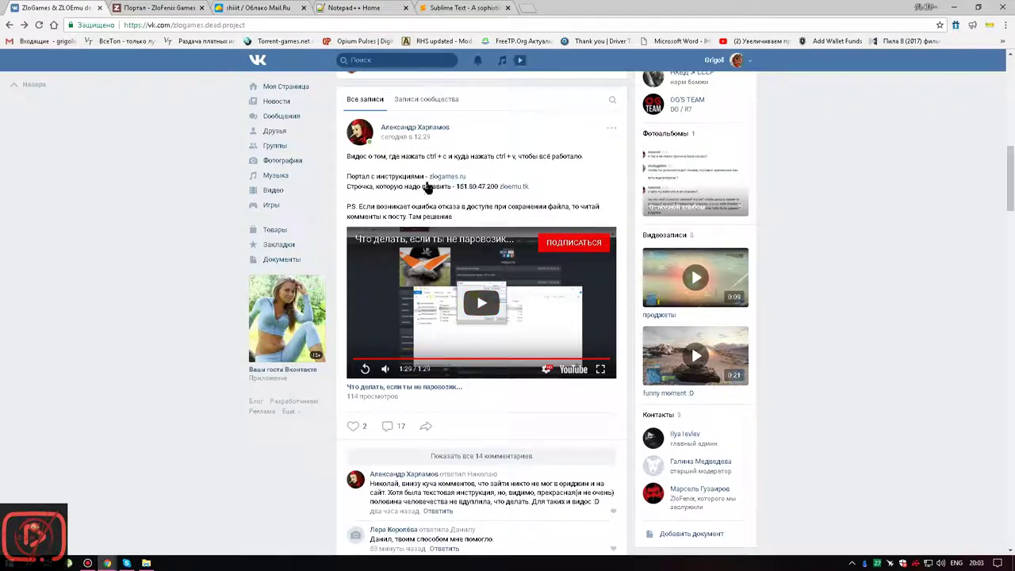
left_click(179, 8)
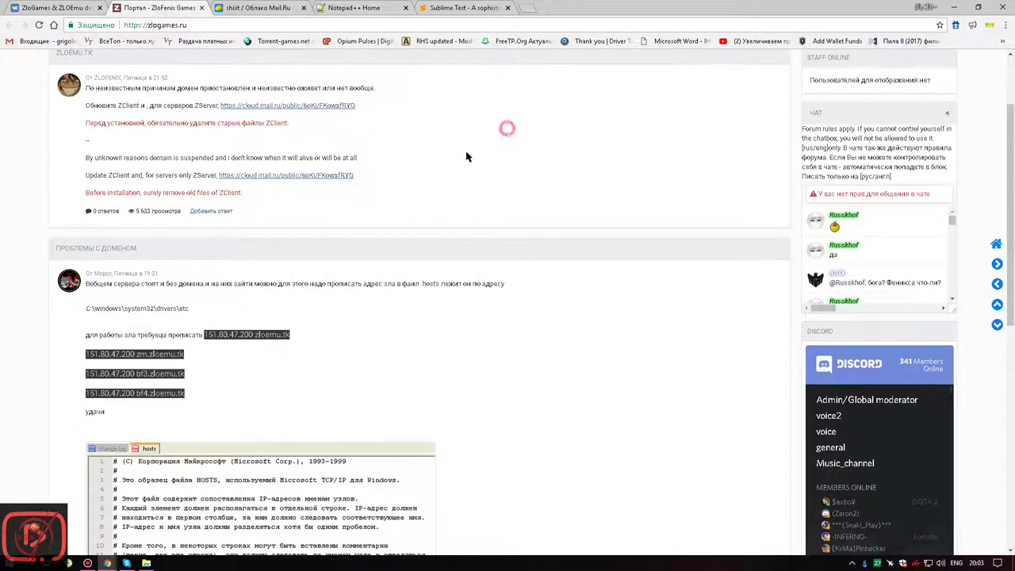
scroll(481, 147, "up", 2)
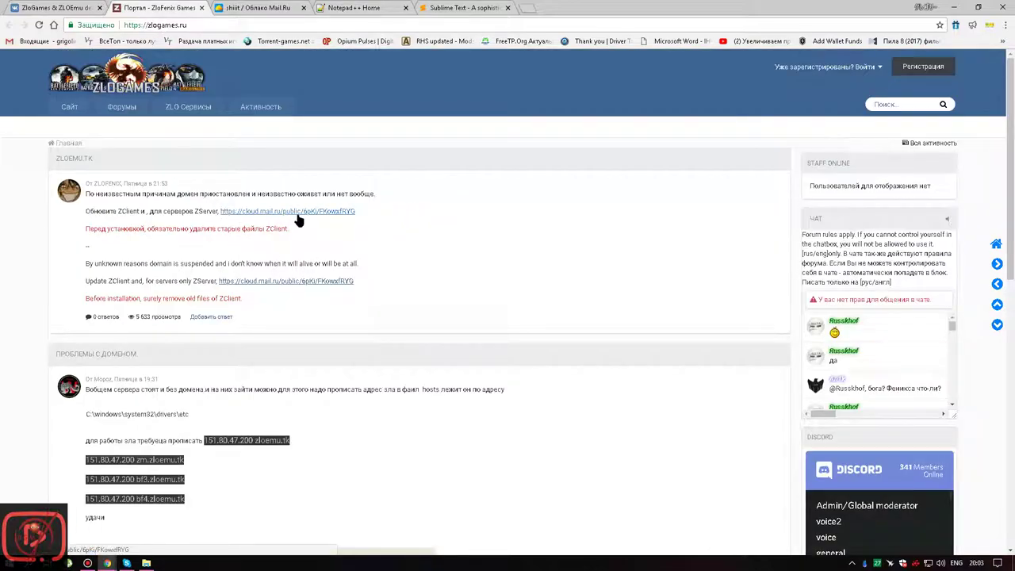
left_click(249, 10)
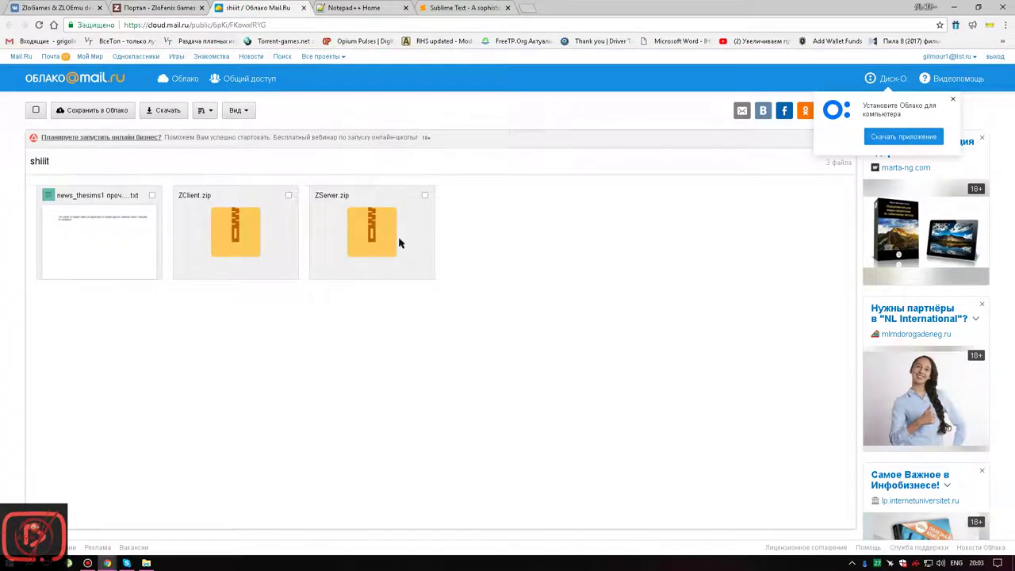
mouse_move(208, 262)
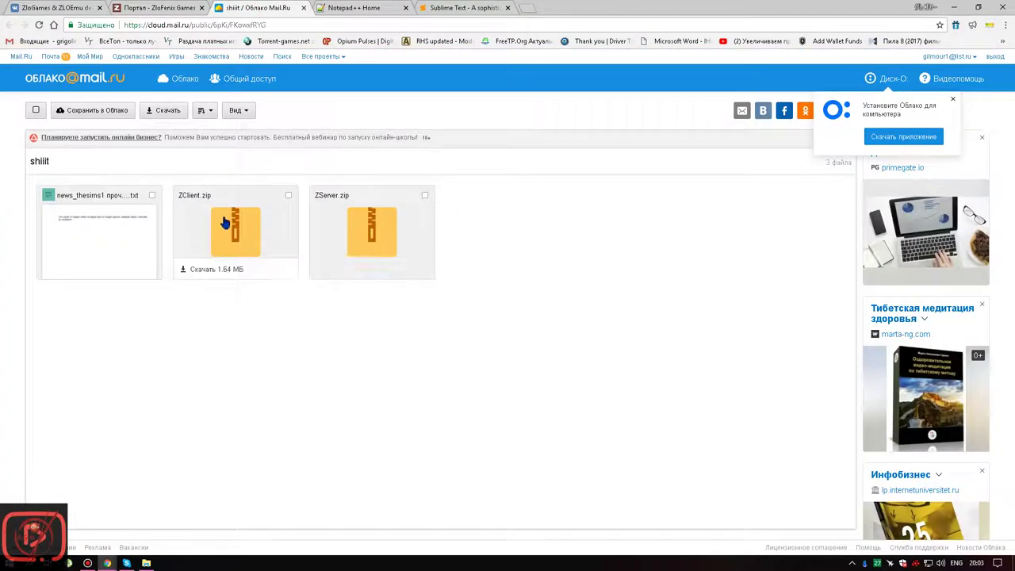
left_click(205, 271)
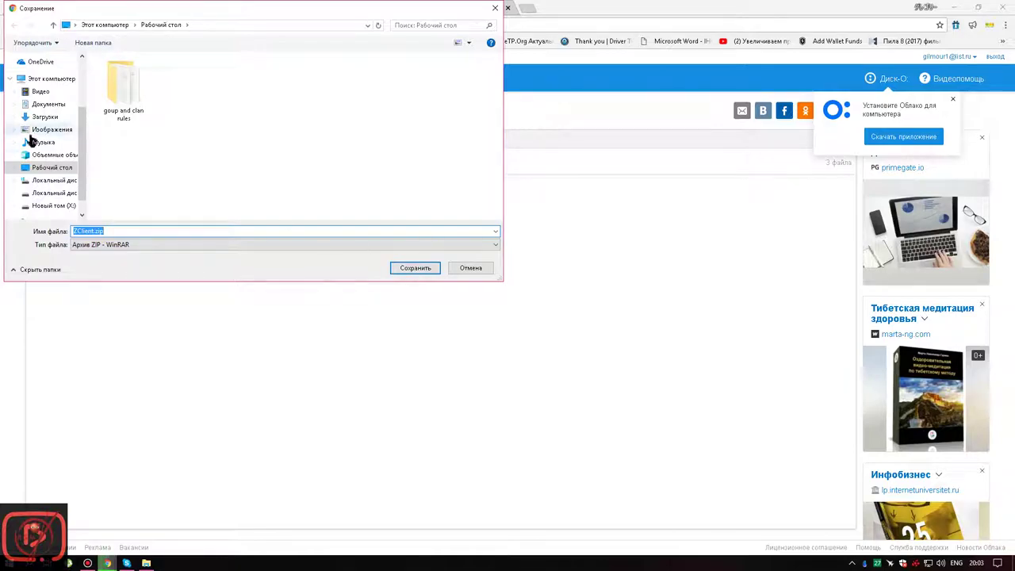
left_click(51, 168)
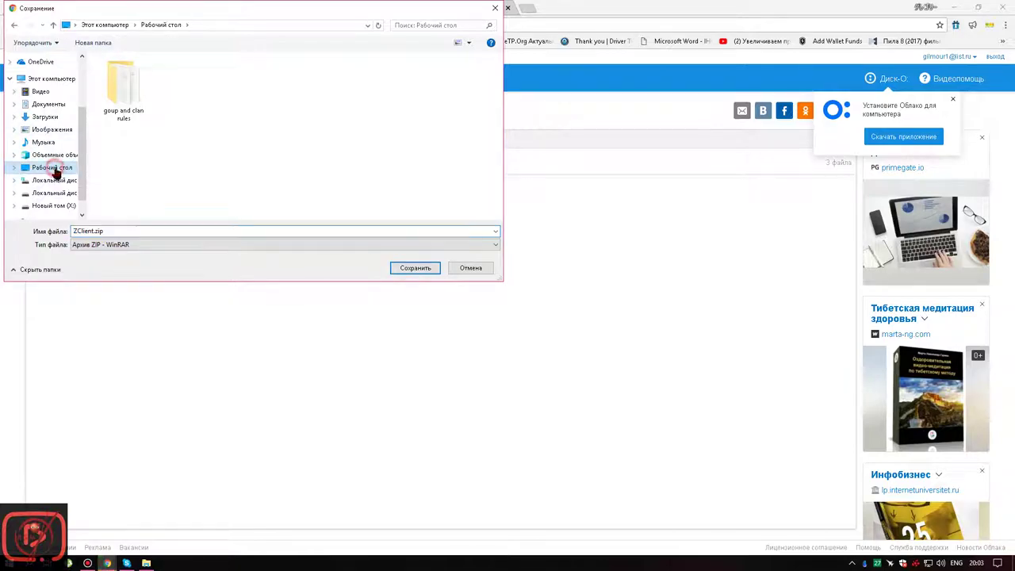
left_click(413, 268)
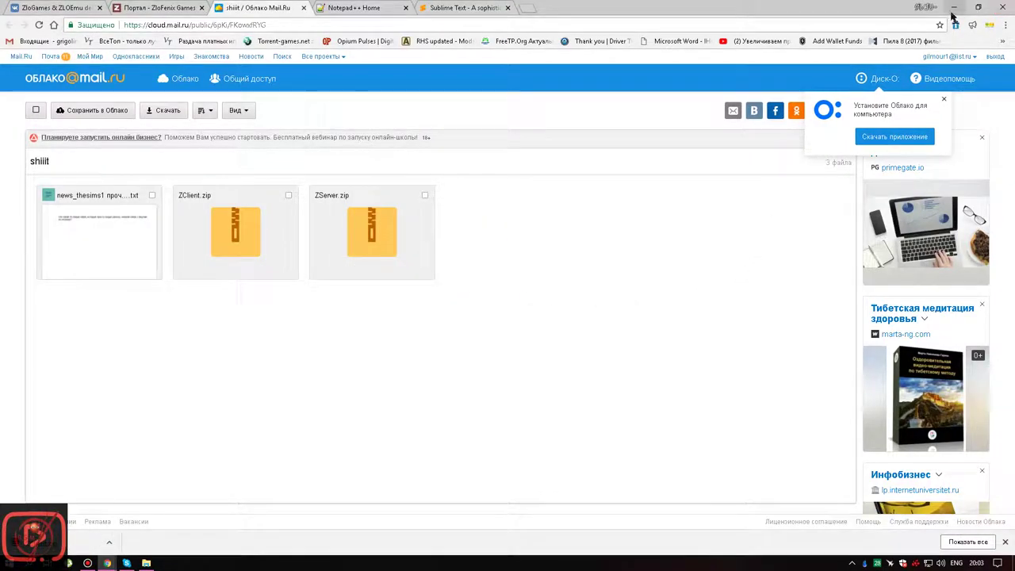
Step: Extract ZClient.zip on the desktop into its own ZClient folder, placing the archive and the folder in free desktop space
left_click(954, 12)
left_click(719, 72)
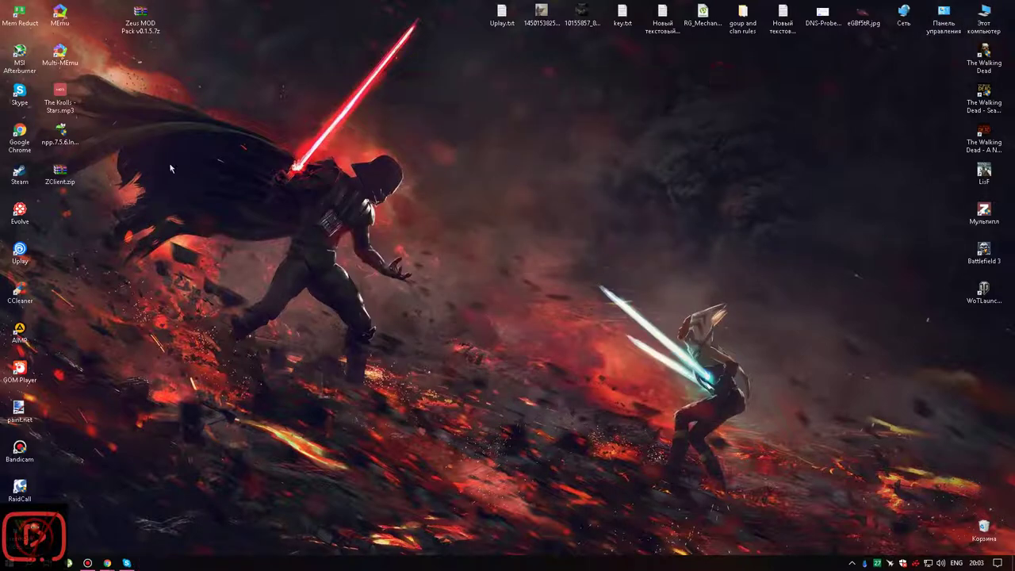
left_click_drag(66, 173, 419, 170)
right_click(420, 166)
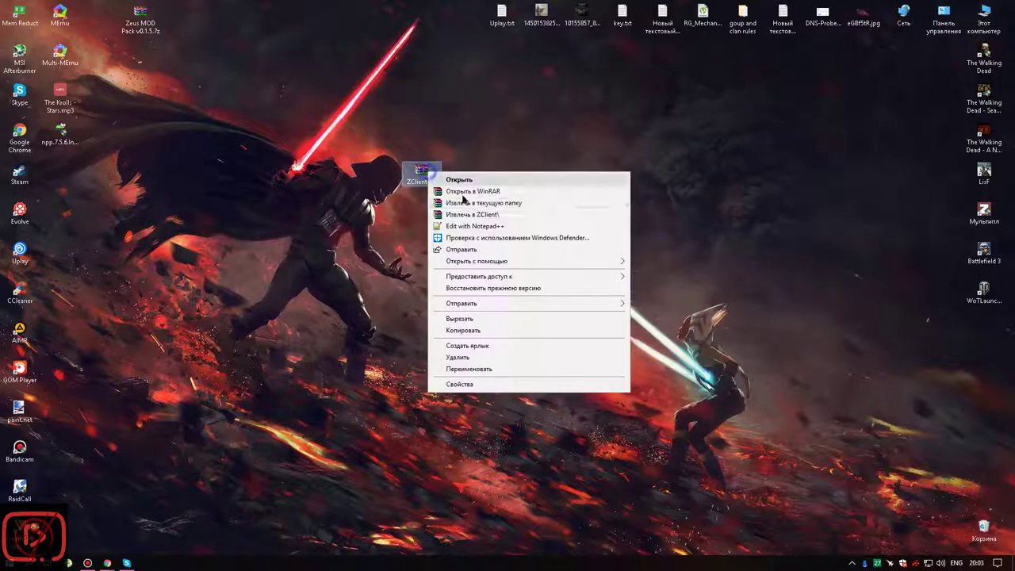
left_click(483, 221)
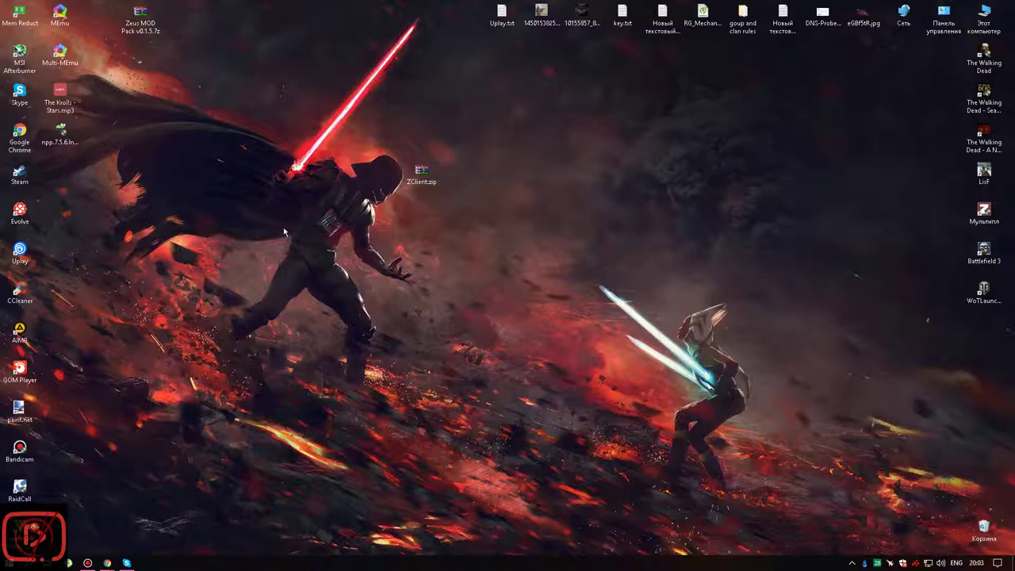
left_click_drag(62, 171, 220, 177)
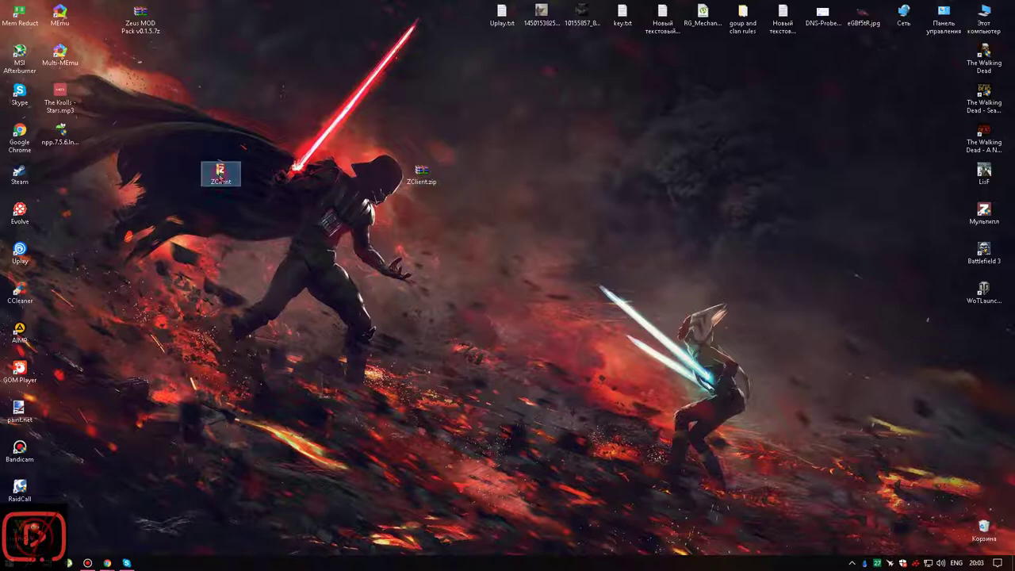
Step: Open the extracted ZClient folder on the desktop and locate ZClient.exe
double_click(221, 176)
left_click(443, 183)
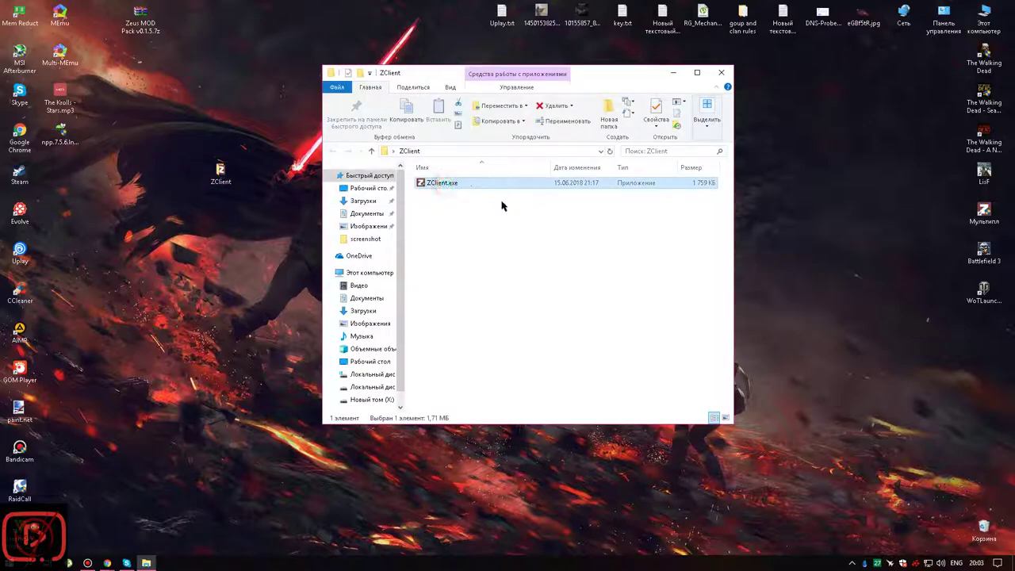
left_click(437, 185)
left_click(471, 214)
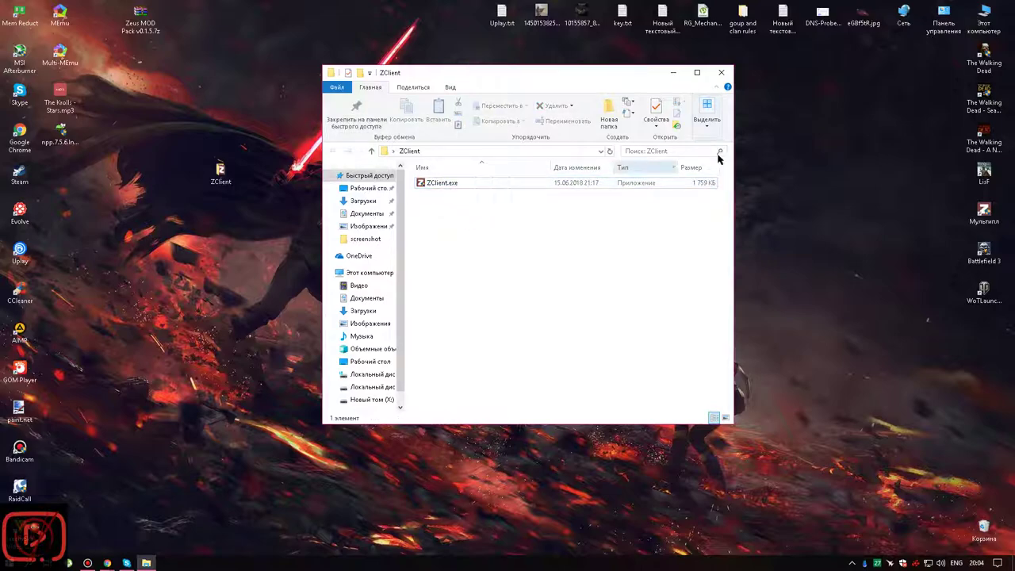
Step: Open the Battlefield 3 game folder inside Games on drive E: in a second File Explorer window
left_click(983, 16)
double_click(983, 15)
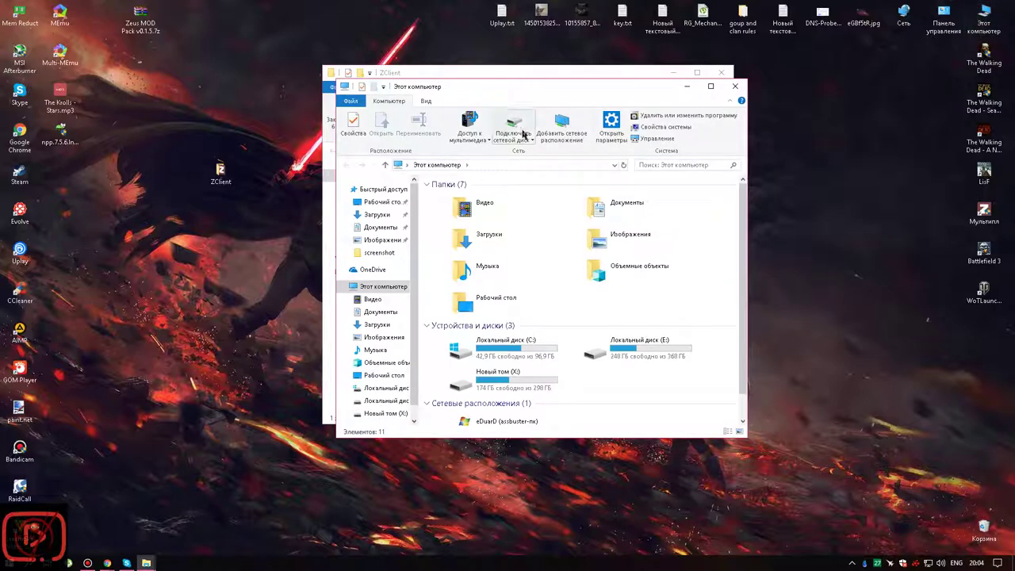
double_click(634, 349)
left_click(457, 221)
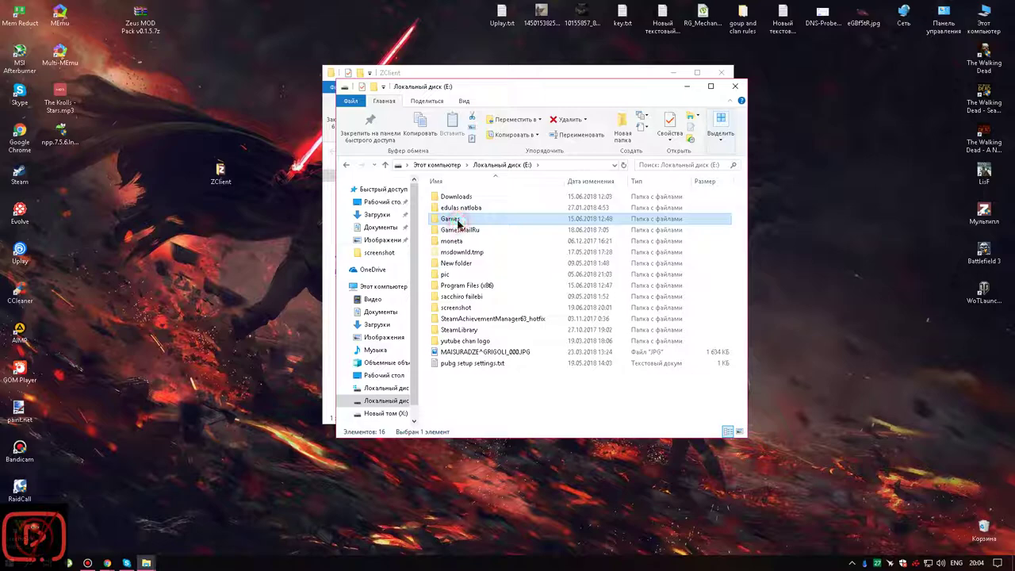
double_click(471, 220)
left_click(471, 198)
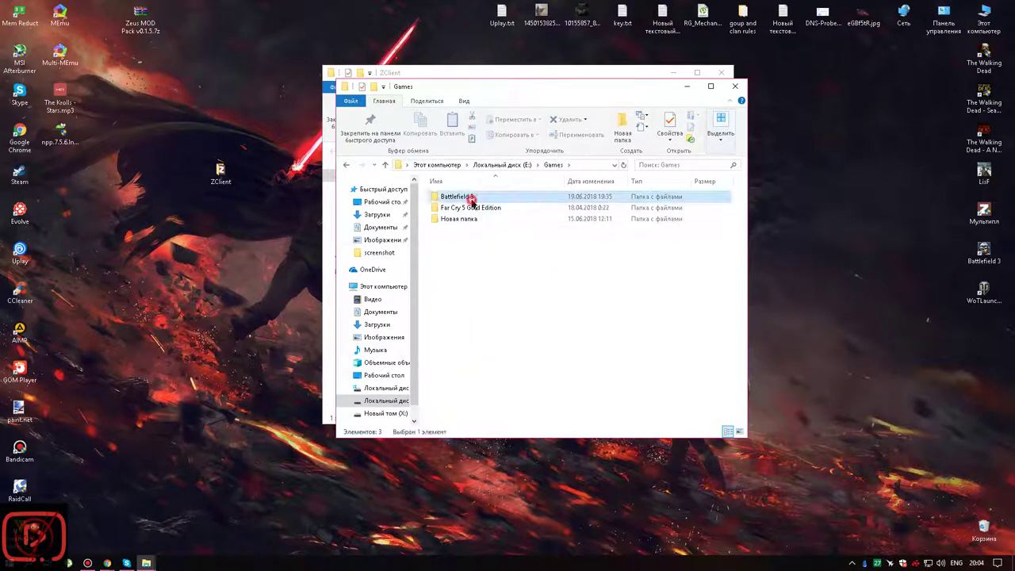
double_click(471, 199)
Step: Place the ZClient and Battlefield 3 folder windows side by side, and launch ZClient.exe from the game folder
left_click_drag(494, 88, 269, 87)
left_click(644, 315)
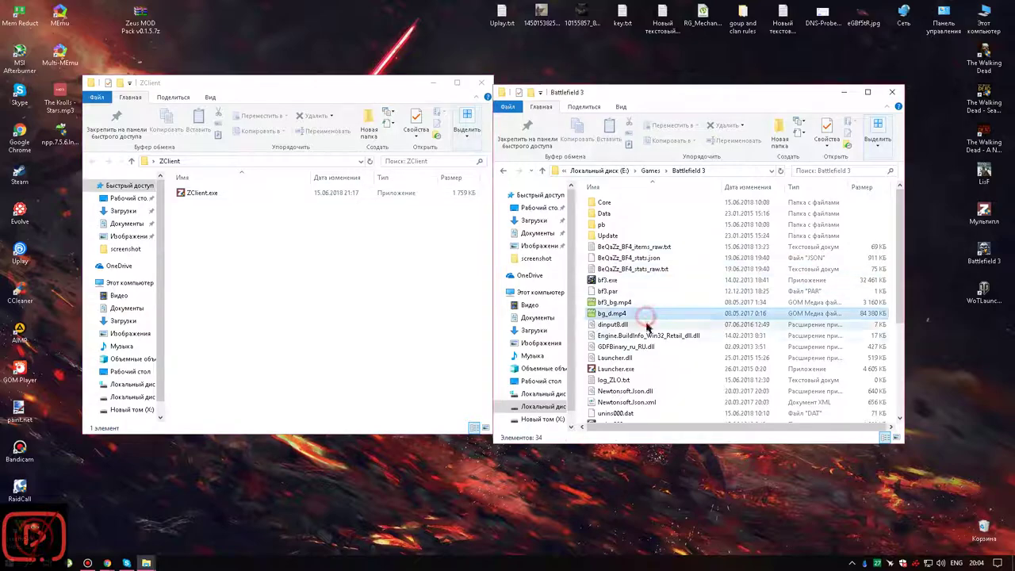
scroll(646, 325, "down", 4)
left_click(646, 327)
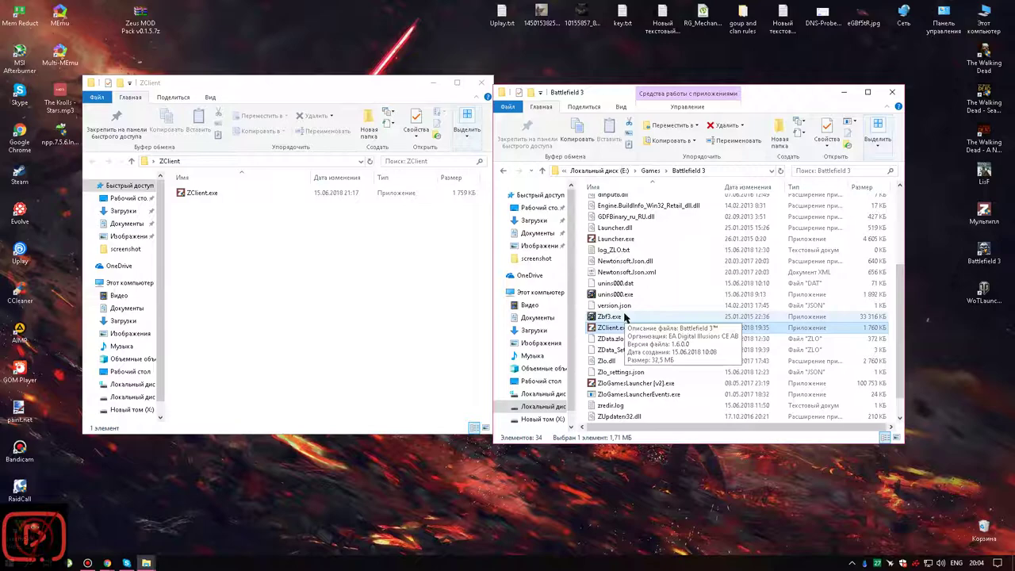
left_click(191, 194)
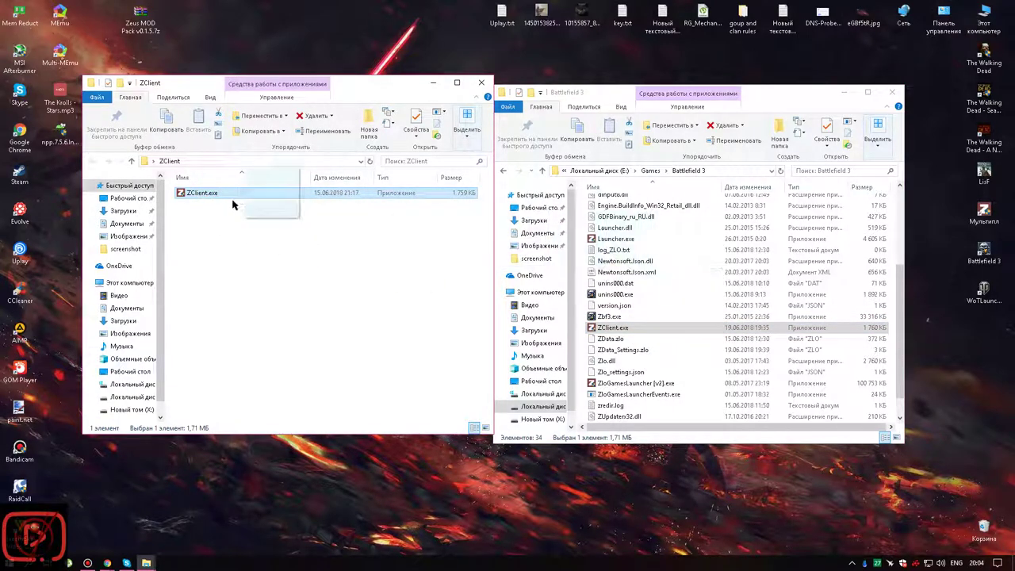
left_click_drag(614, 331, 349, 195)
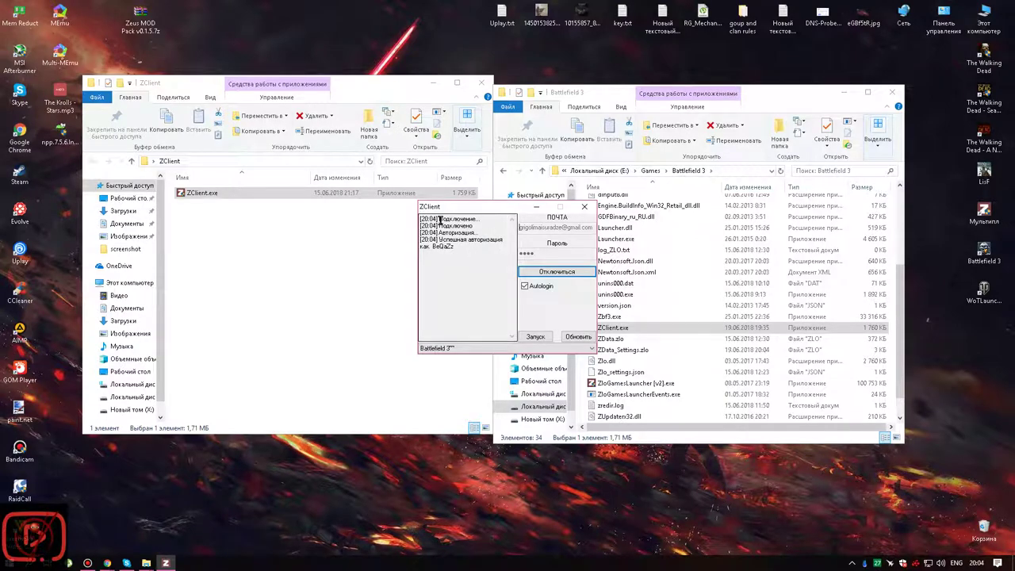
Step: Check the new ZClient window's login log, and reconnect the disconnected ZClient instance running in the background, minimizing it again
left_click_drag(442, 240, 463, 242)
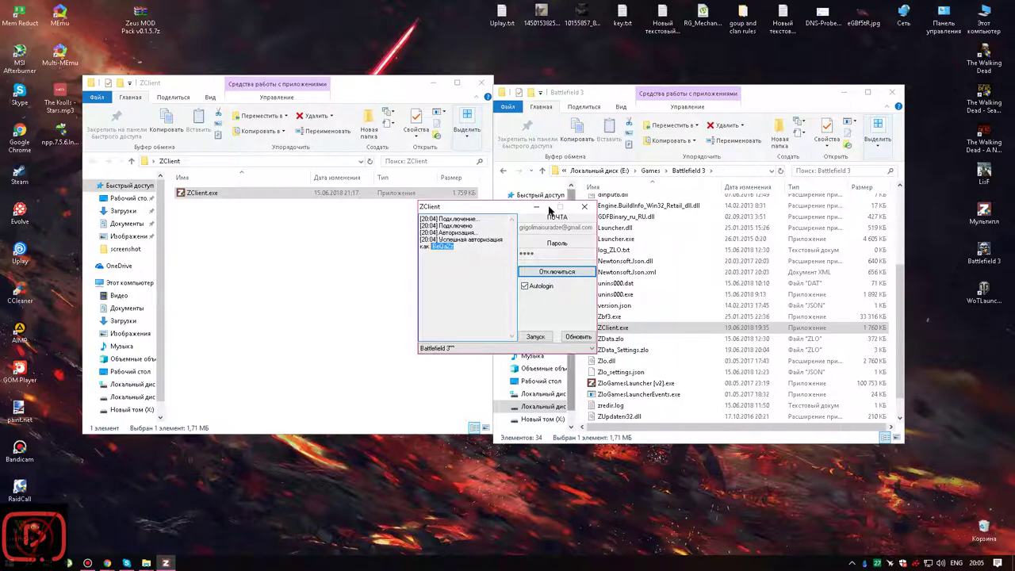
left_click(536, 206)
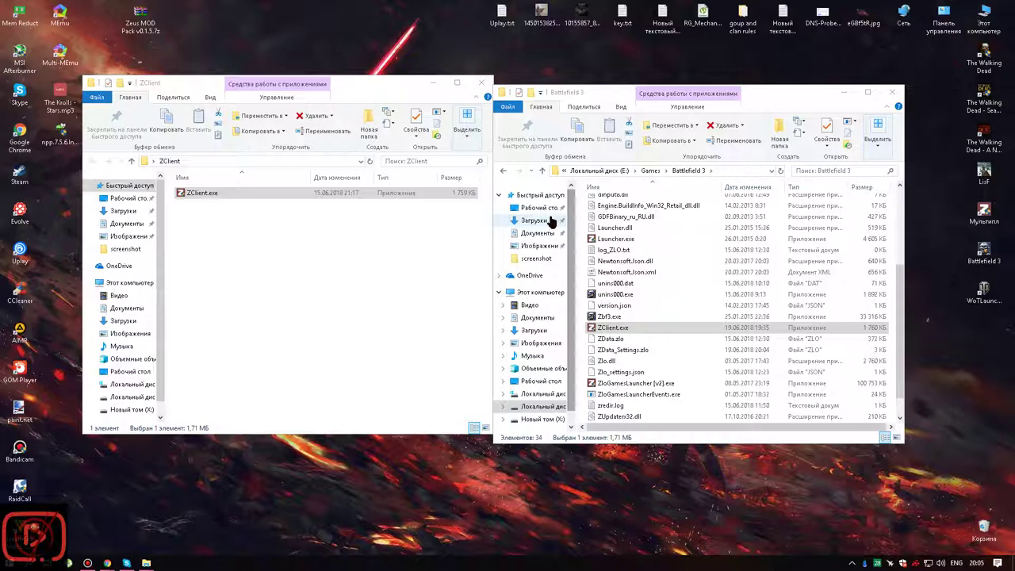
left_click(851, 563)
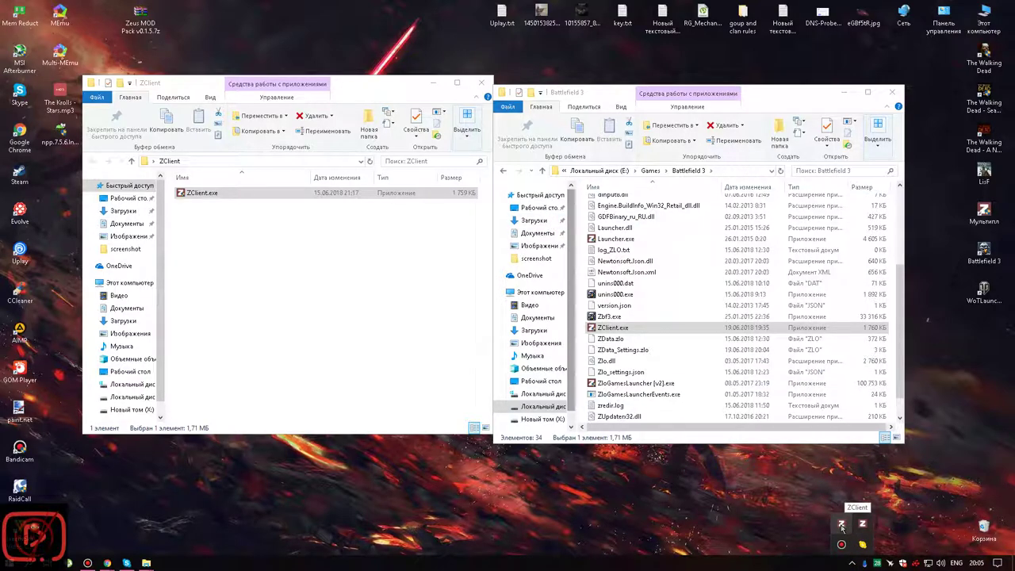
left_click(842, 525)
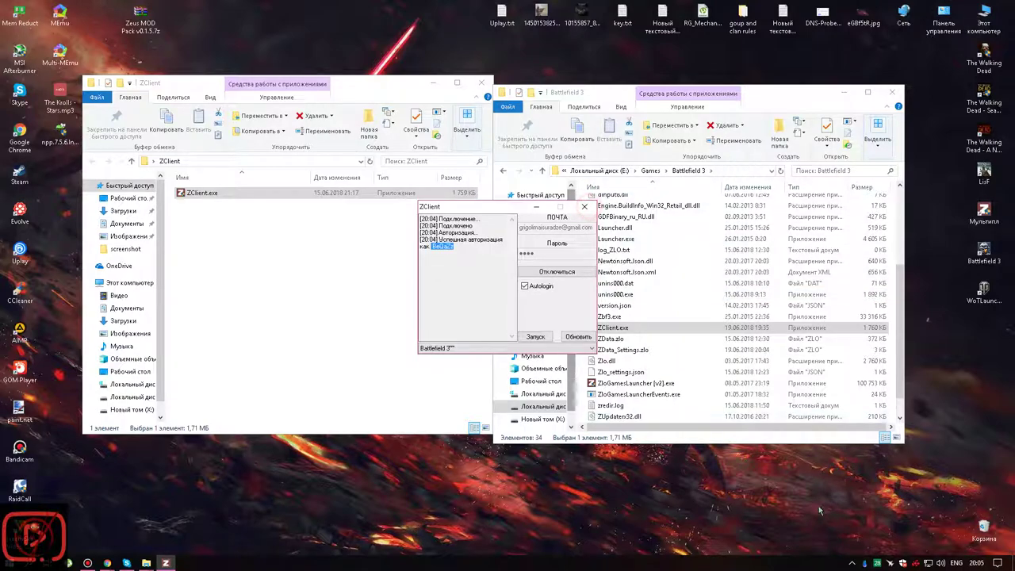
left_click(851, 563)
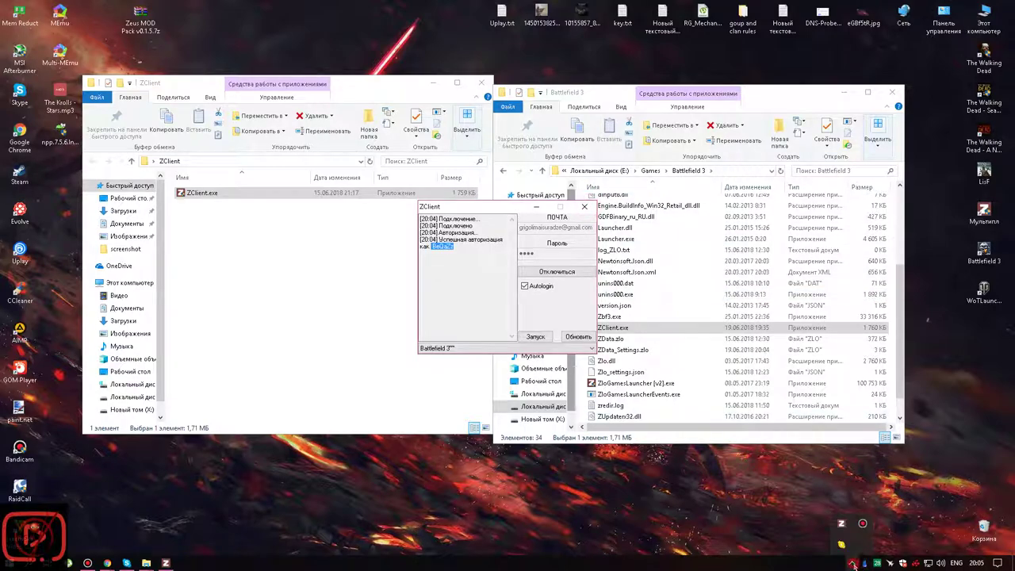
left_click(842, 525)
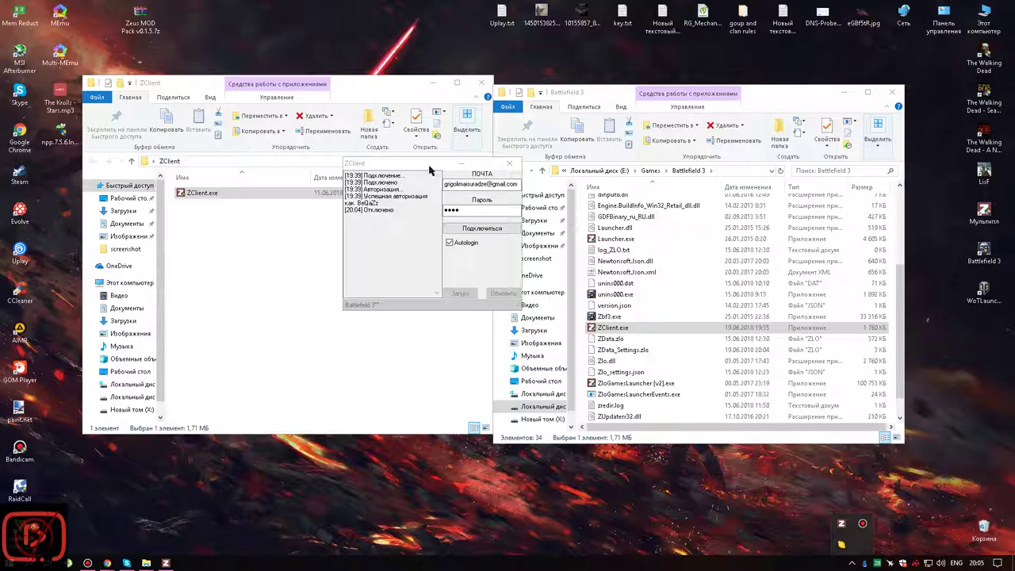
left_click(481, 227)
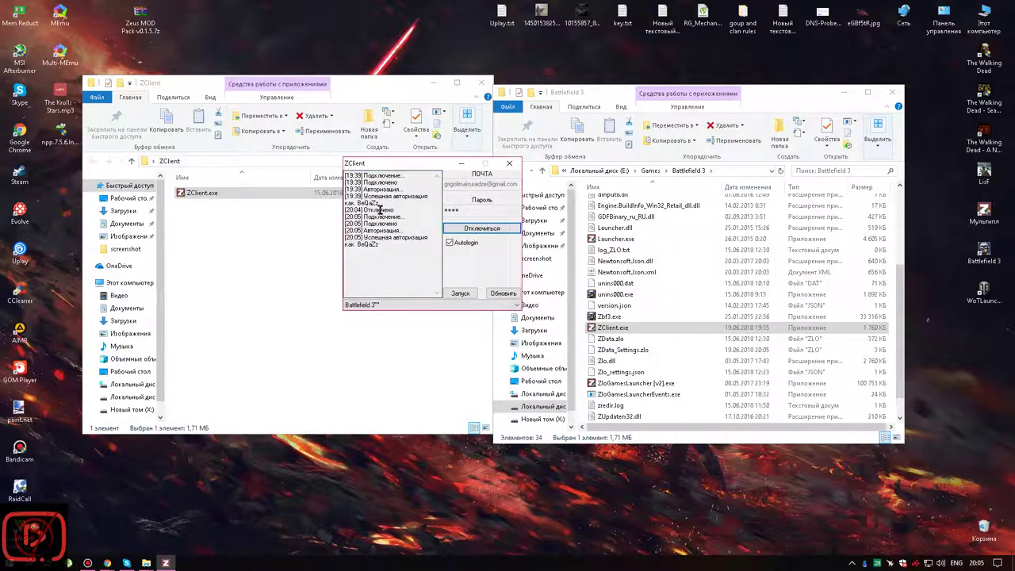
left_click(461, 162)
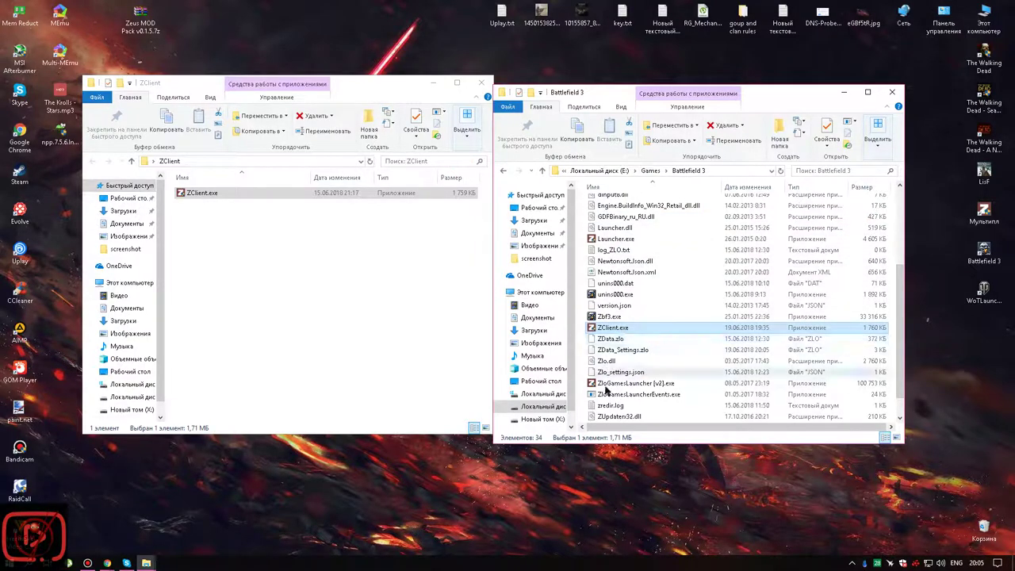
Step: Start ZloGamesLauncher [v2].exe from the Battlefield 3 folder and switch the launcher to Battlefield 3
left_click(625, 385)
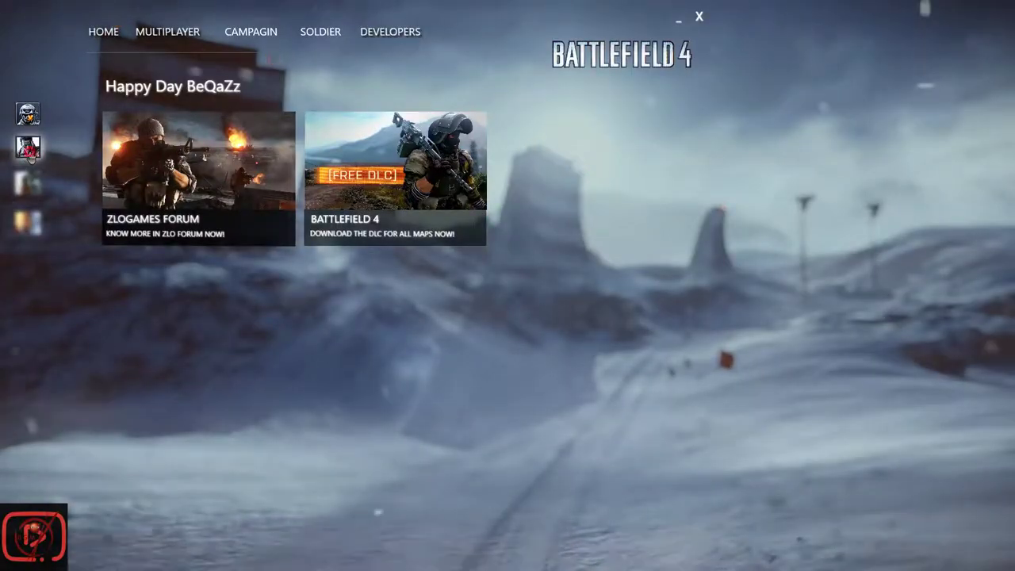
left_click(27, 113)
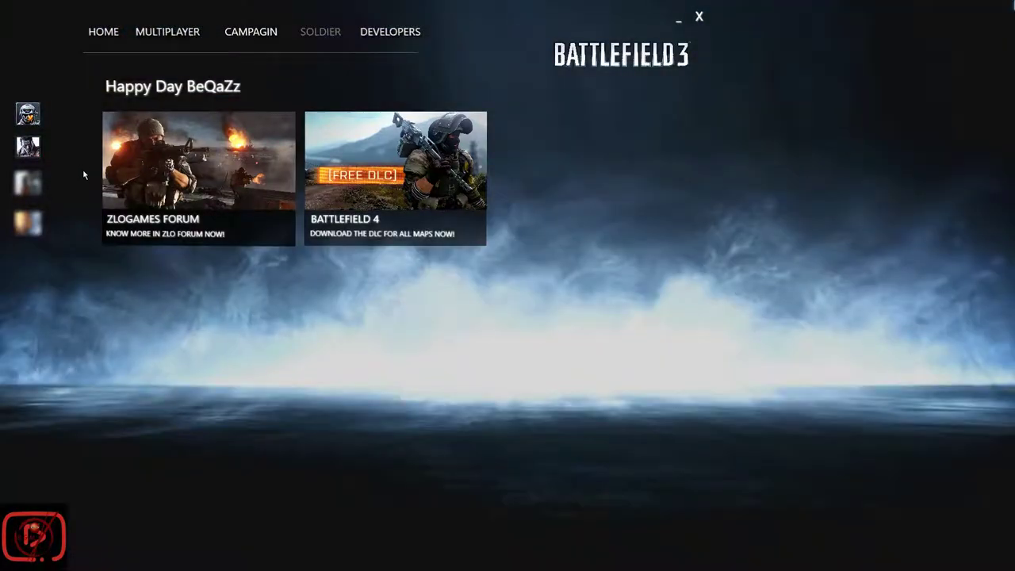
left_click(28, 146)
left_click(28, 113)
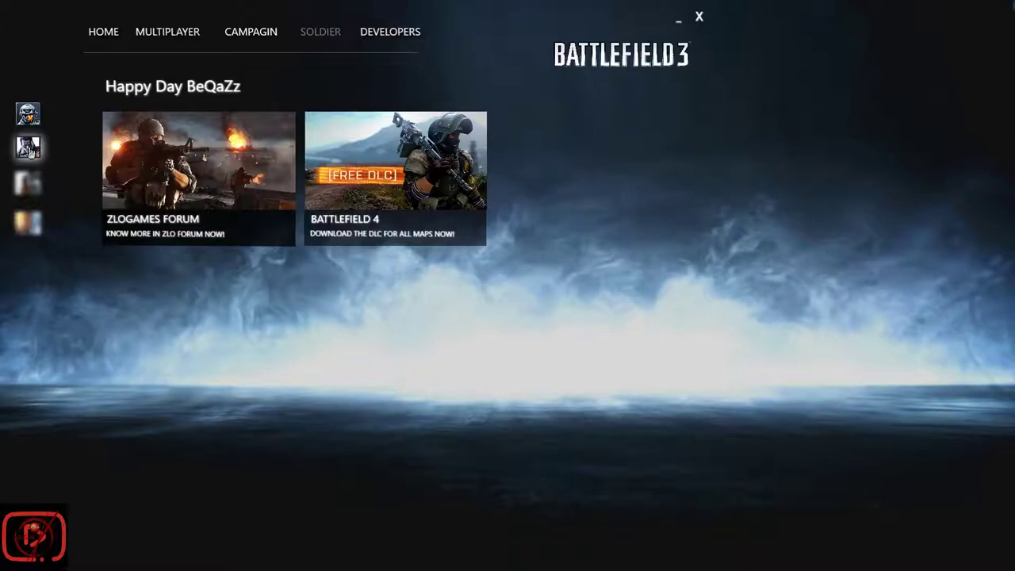
Step: Open the Battlefield 3 multiplayer server browser and join the "### NRNS-GAMES.COM EU3 24/7 NOSHAR CANALS" server
left_click(167, 33)
left_click(251, 218)
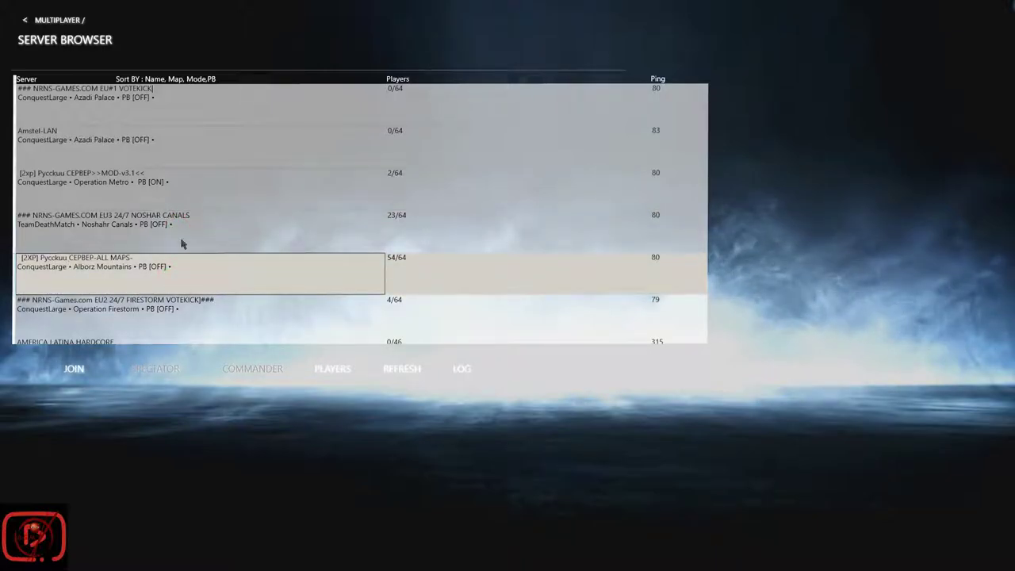
left_click(148, 220)
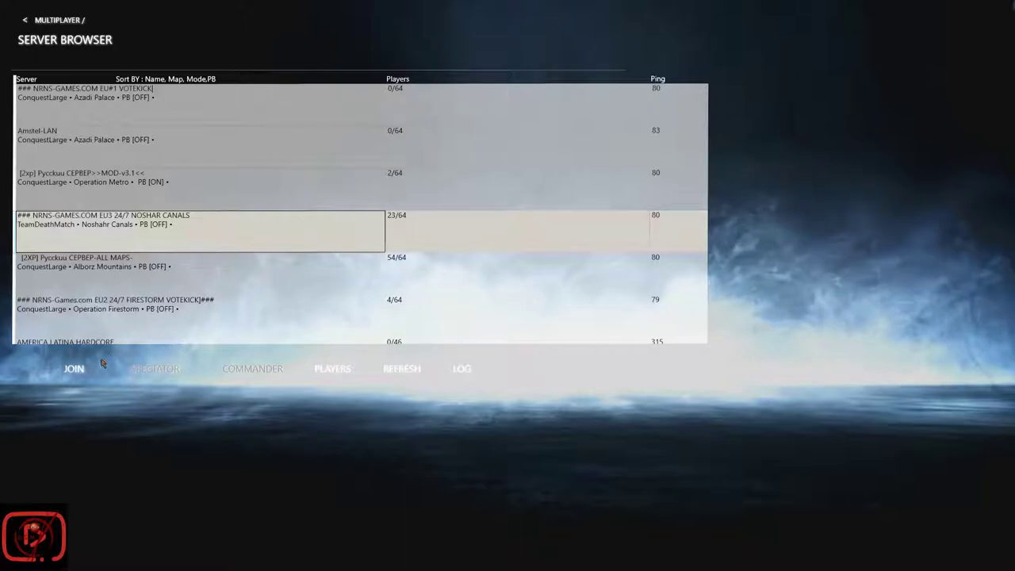
left_click(72, 371)
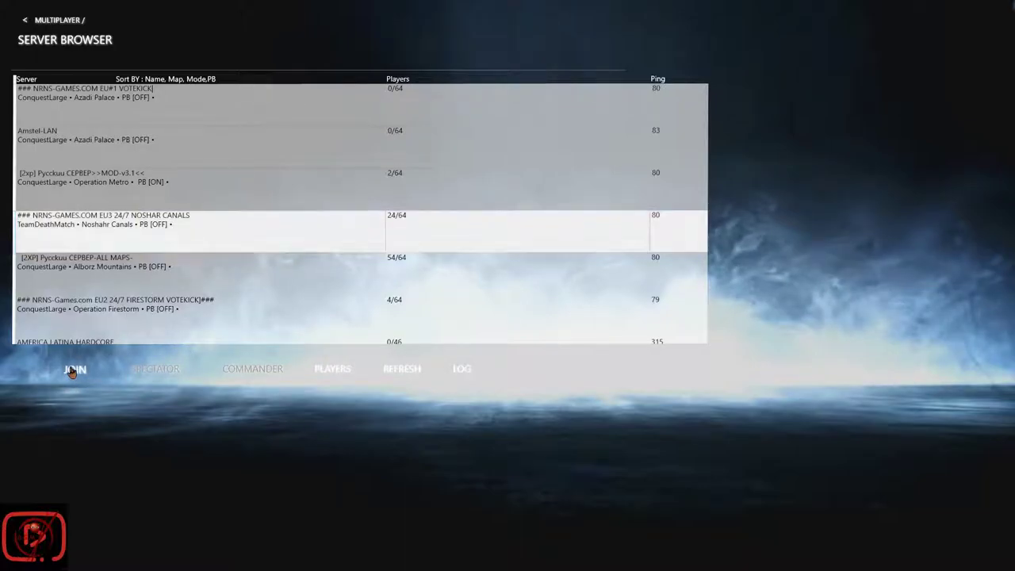
Step: Leave the server browser, then close the launcher along with the ZClient and Battlefield 3 folder windows
left_click(24, 20)
left_click(699, 17)
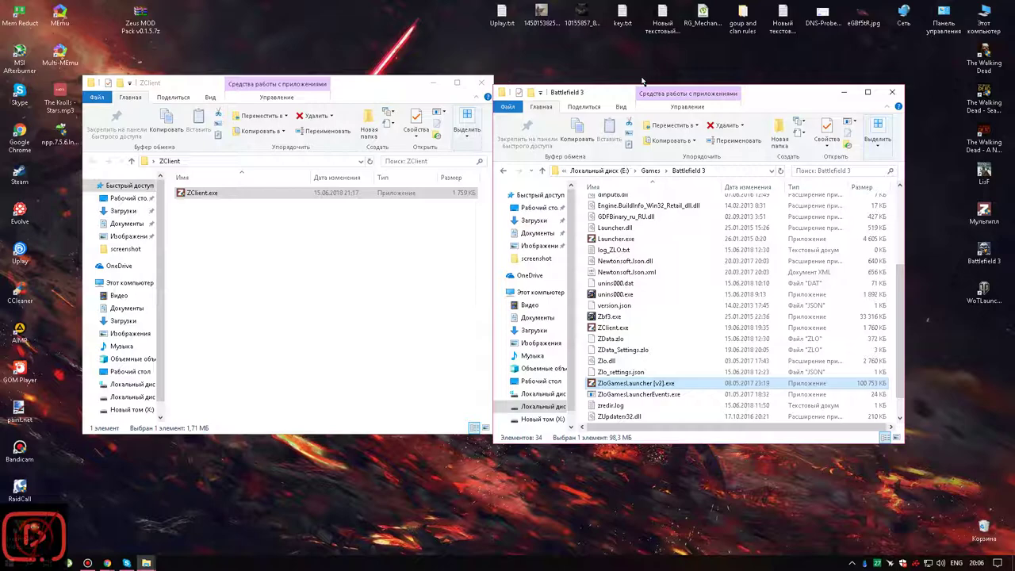
left_click(482, 83)
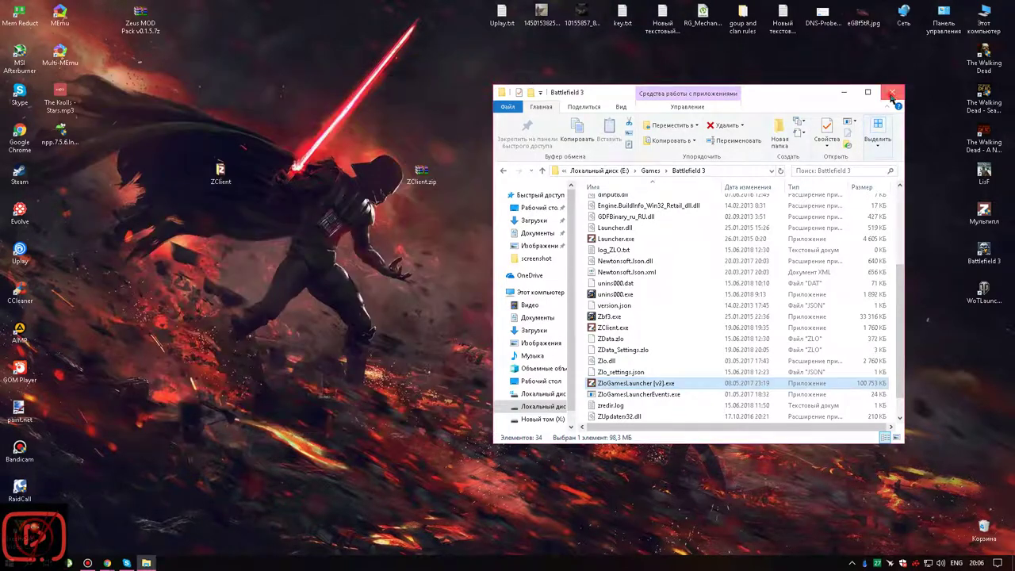
left_click(892, 92)
Step: Delete the ZClient folder and ZClient.zip from the desktop
left_click_drag(192, 141, 701, 218)
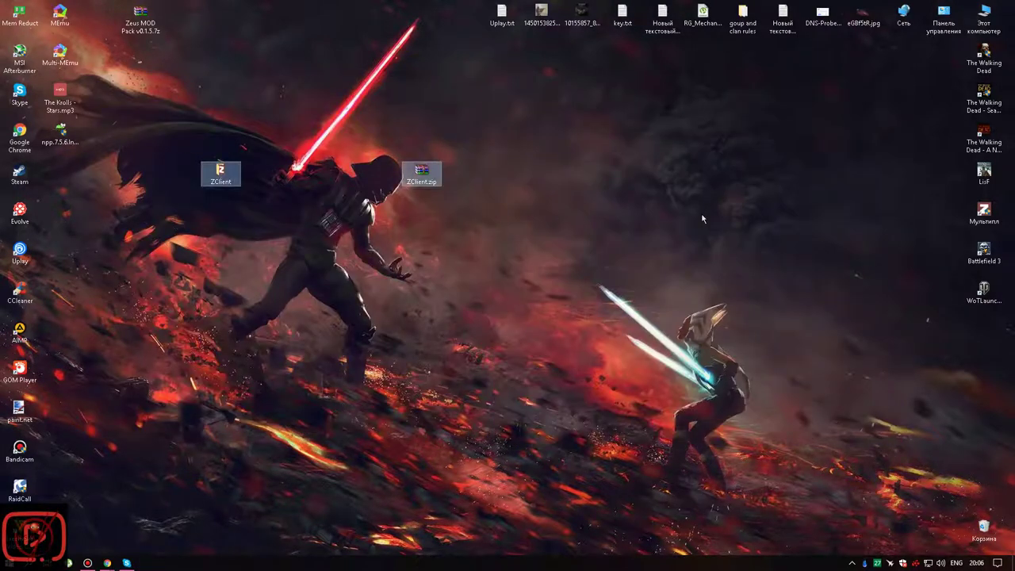
key("Delete")
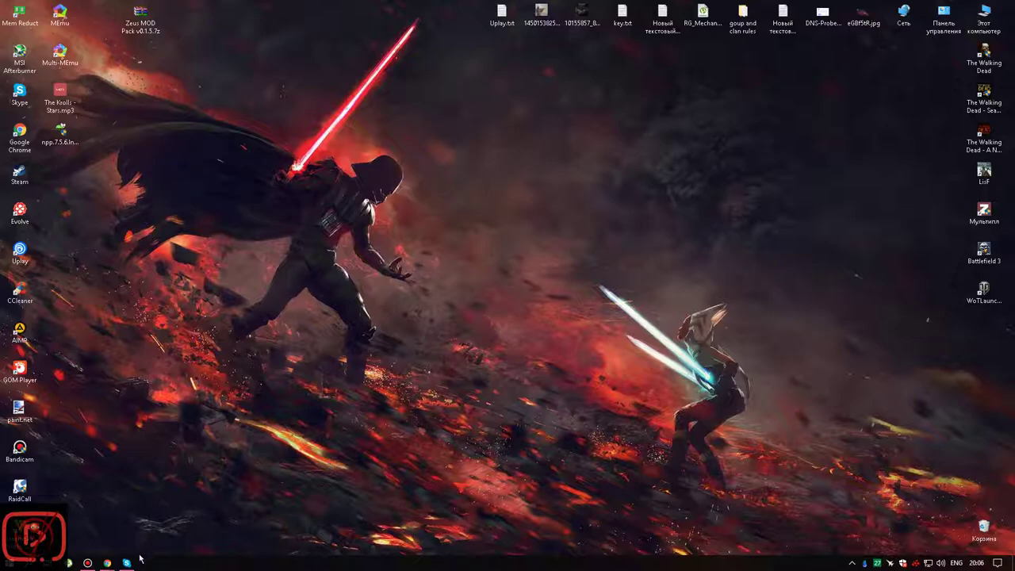
Step: Switch to Chrome and look through the open Mail.Ru cloud, Notepad++, Sublime Text, ZloGames portal and VK community pages
mouse_move(107, 563)
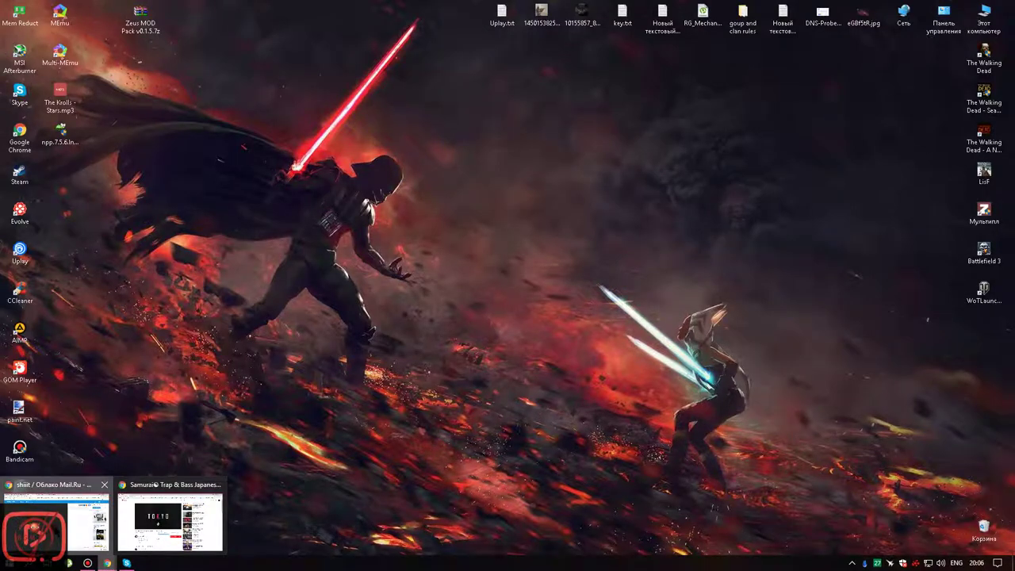
left_click(102, 516)
left_click(155, 7)
left_click(283, 8)
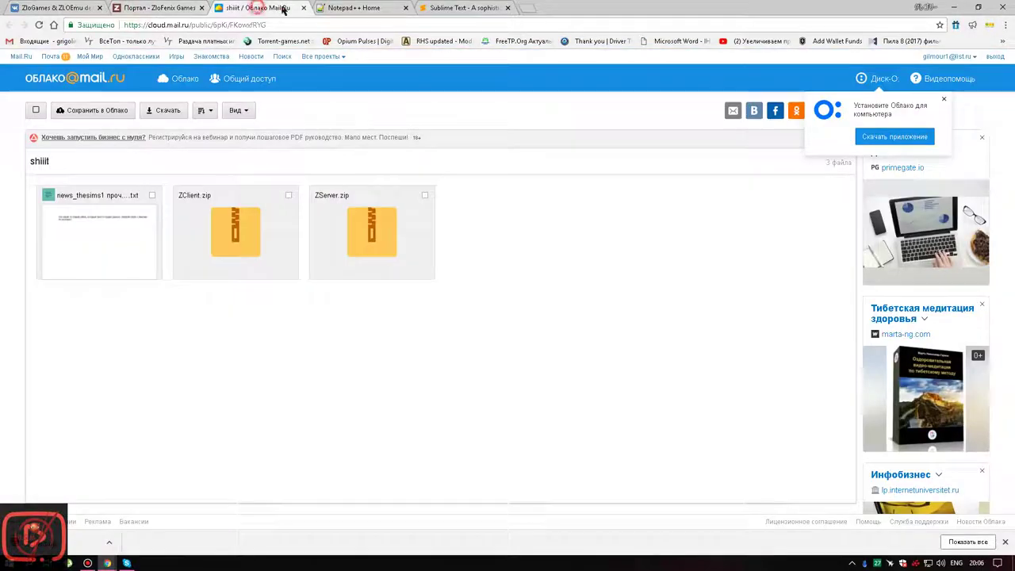
left_click(356, 8)
left_click(464, 8)
left_click(365, 7)
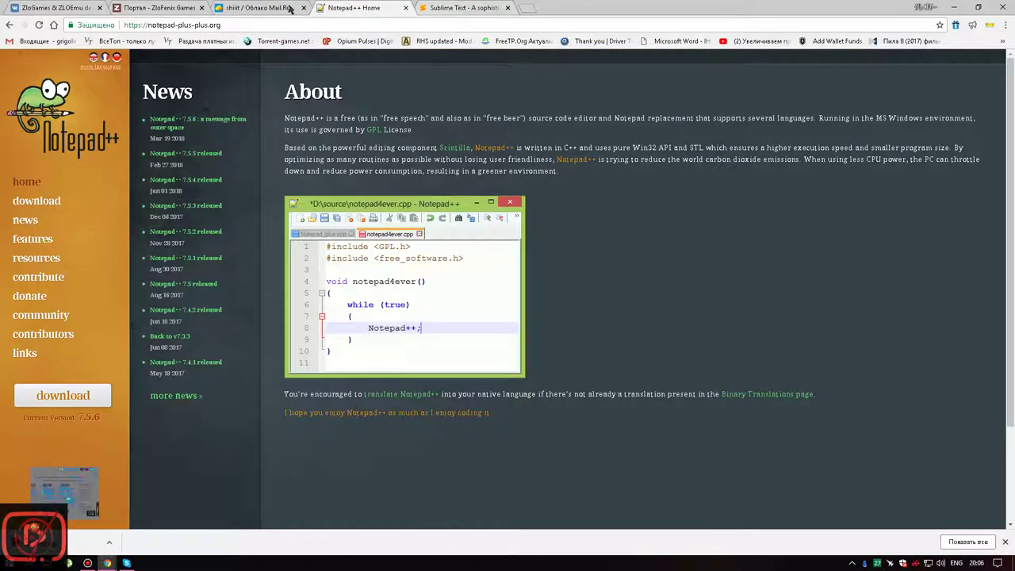
left_click(247, 8)
left_click(163, 8)
left_click(35, 8)
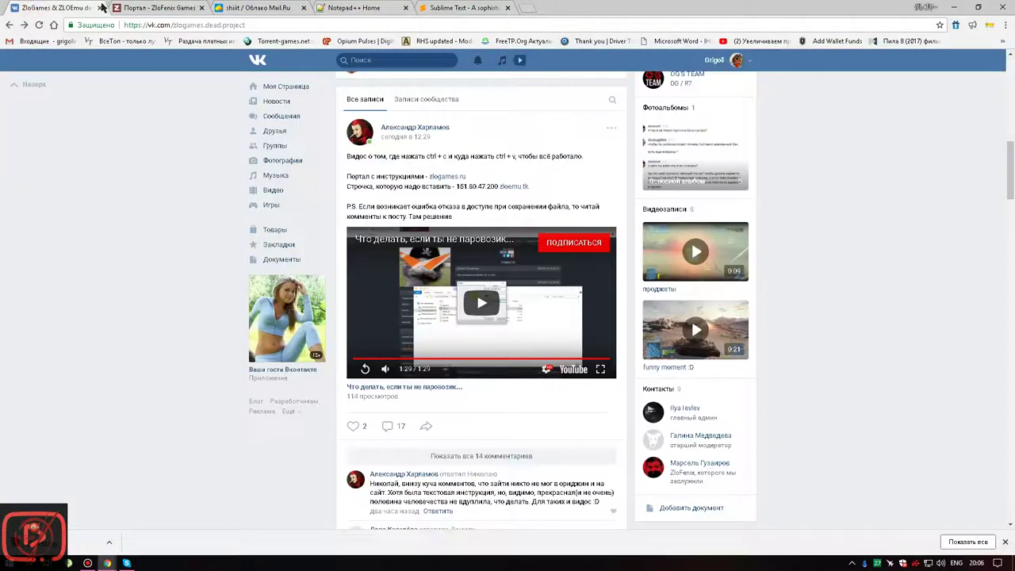
Step: Examine the zlogames.ru post on domain problems, highlighting the 151.80.47.200 hosts entries and the path C:\windows\system32\drivers\etc
left_click(148, 9)
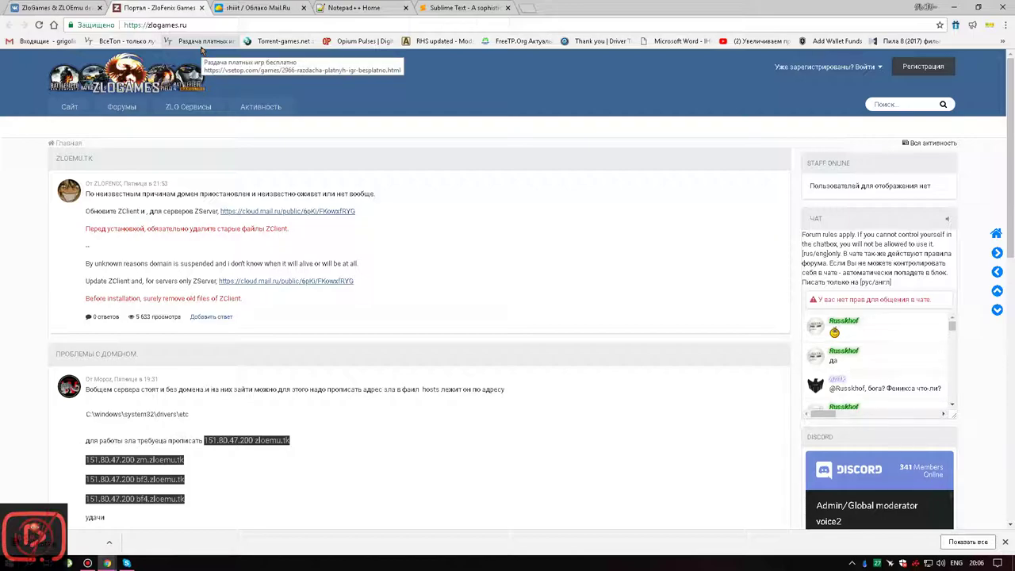
scroll(206, 281, "down", 2)
left_click_drag(204, 281, 181, 358)
left_click(292, 314)
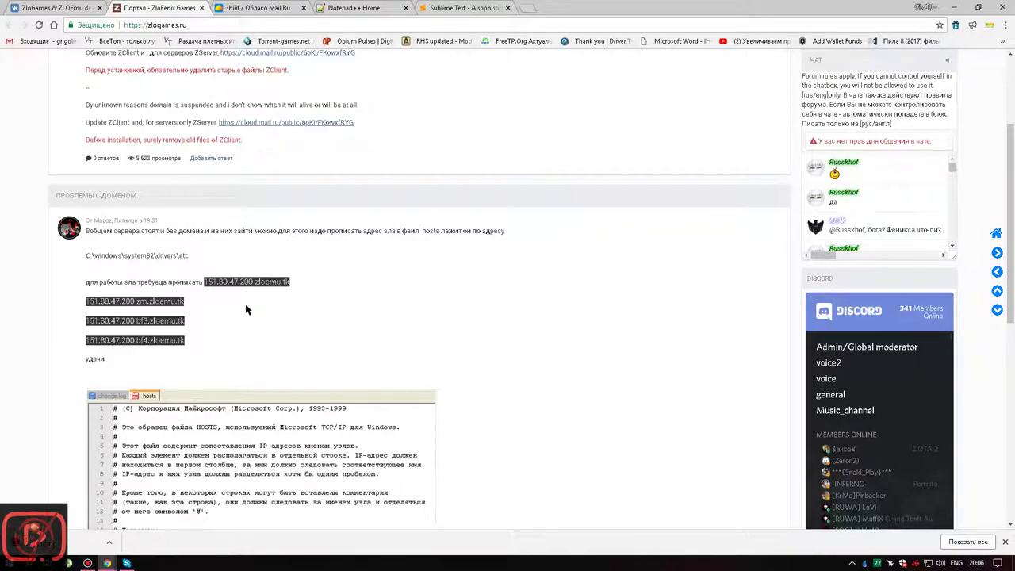
left_click_drag(204, 282, 292, 283)
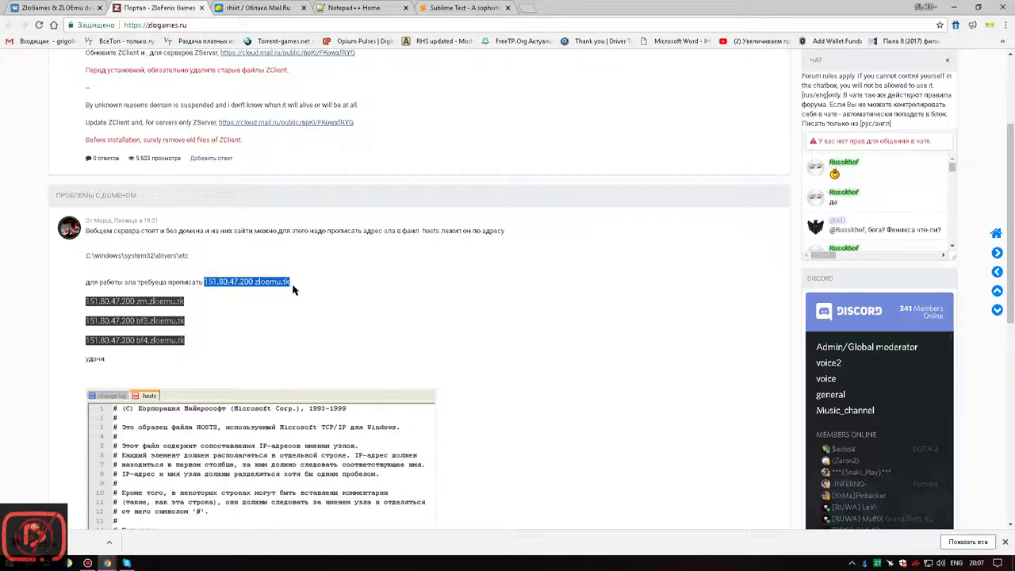
left_click_drag(79, 304, 185, 340)
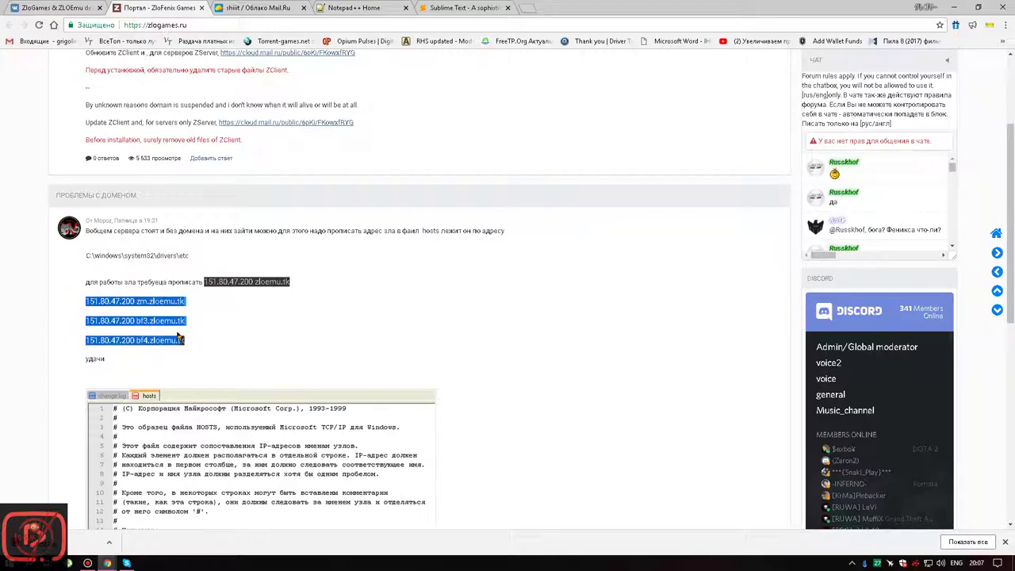
left_click(208, 328)
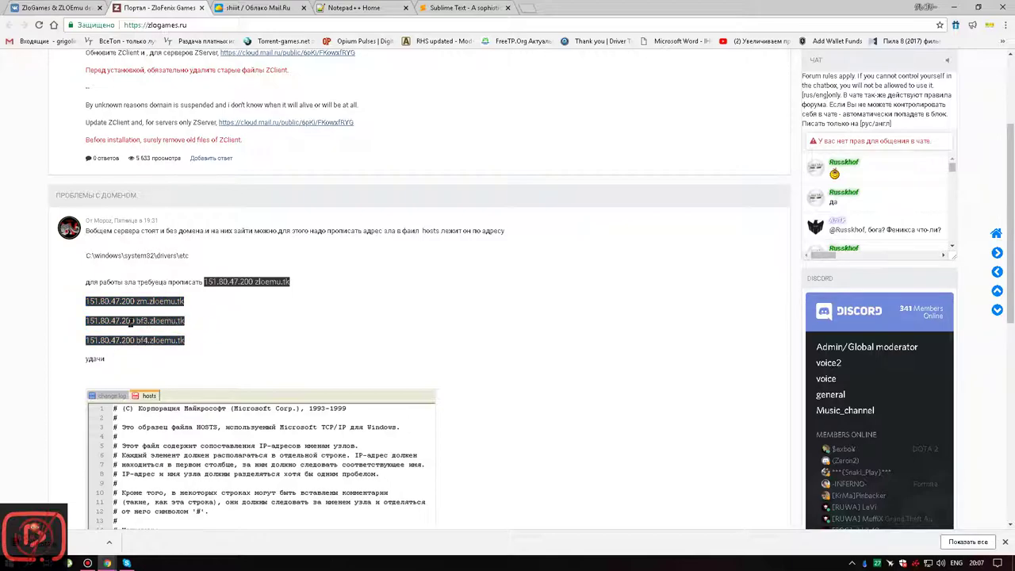
mouse_move(86, 302)
left_mouse_down()
mouse_move(184, 303)
mouse_move(183, 341)
mouse_move(118, 339)
mouse_move(99, 330)
mouse_move(86, 304)
left_mouse_up()
left_click_drag(87, 255, 190, 255)
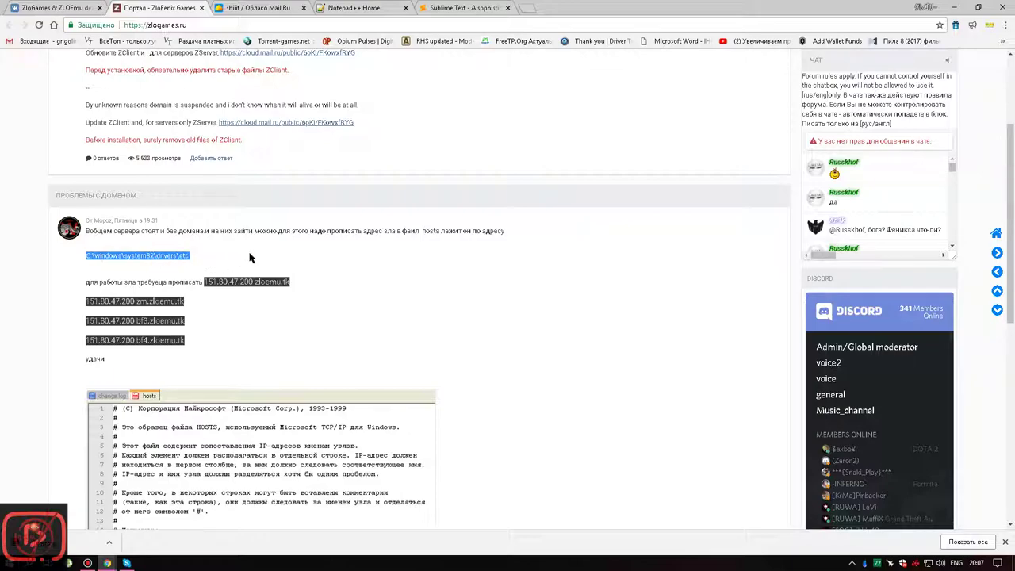
Step: Minimize Chrome and open the System32 folder inside Windows on drive C: in File Explorer
left_click(953, 7)
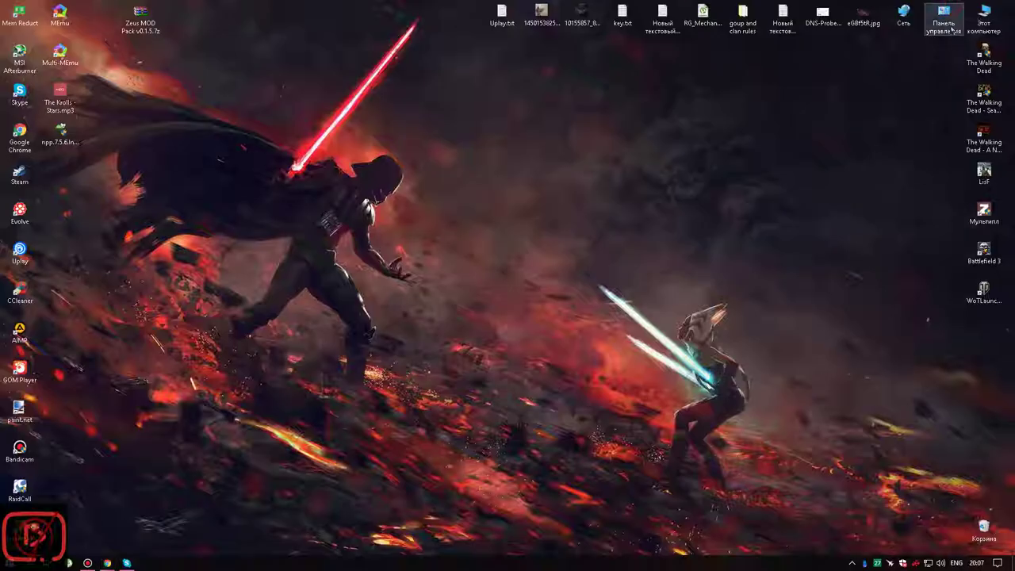
double_click(993, 27)
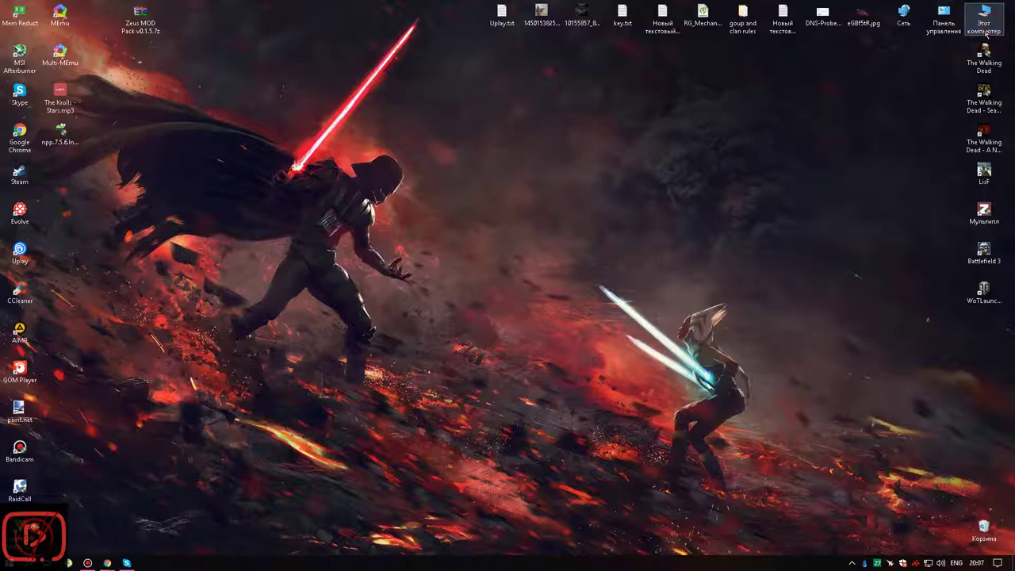
double_click(272, 347)
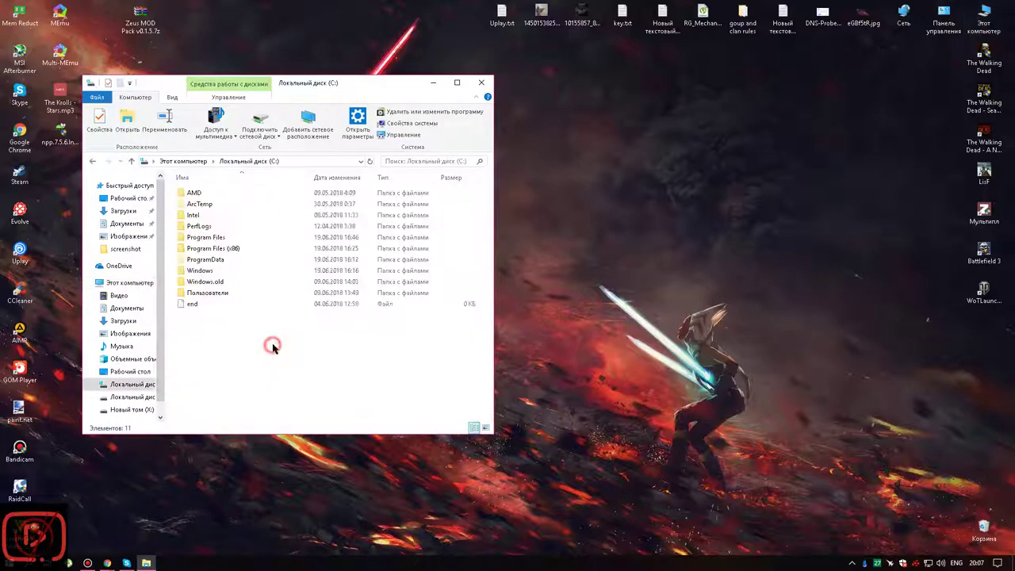
double_click(202, 270)
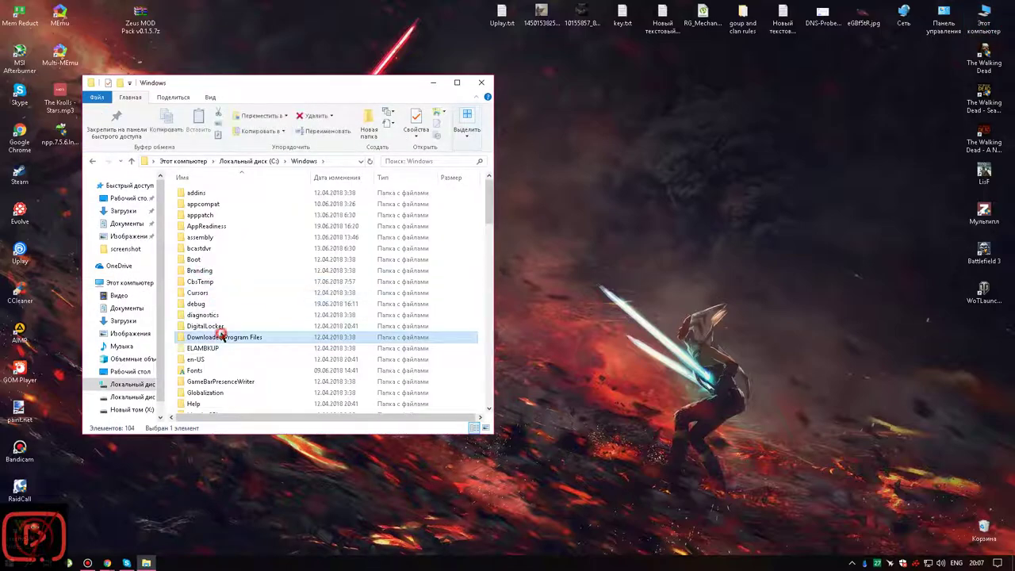
scroll(222, 346, "down", 15)
left_click(206, 347)
double_click(208, 349)
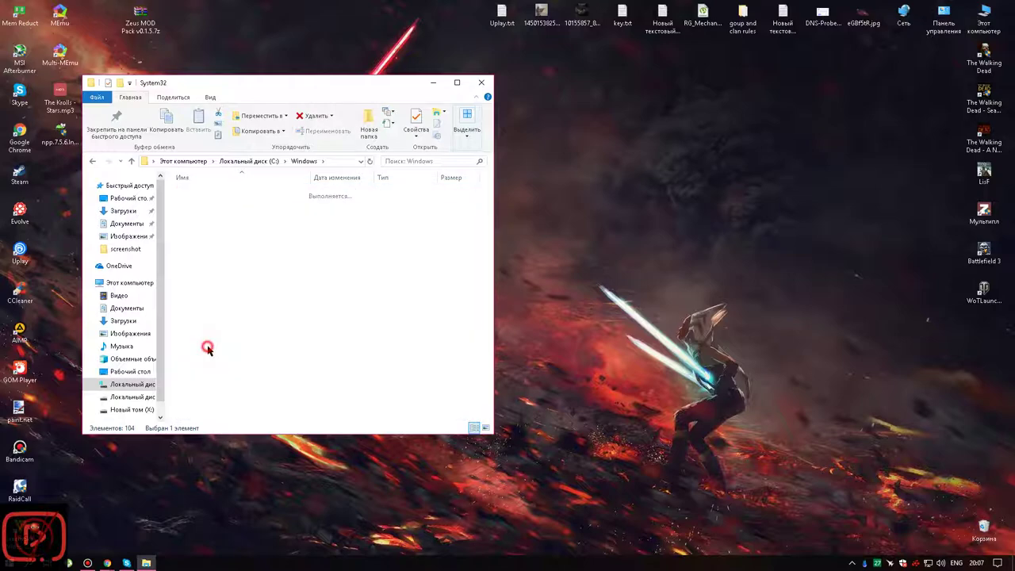
Step: Find the drivers folder in System32 and open its etc subfolder
key("d")
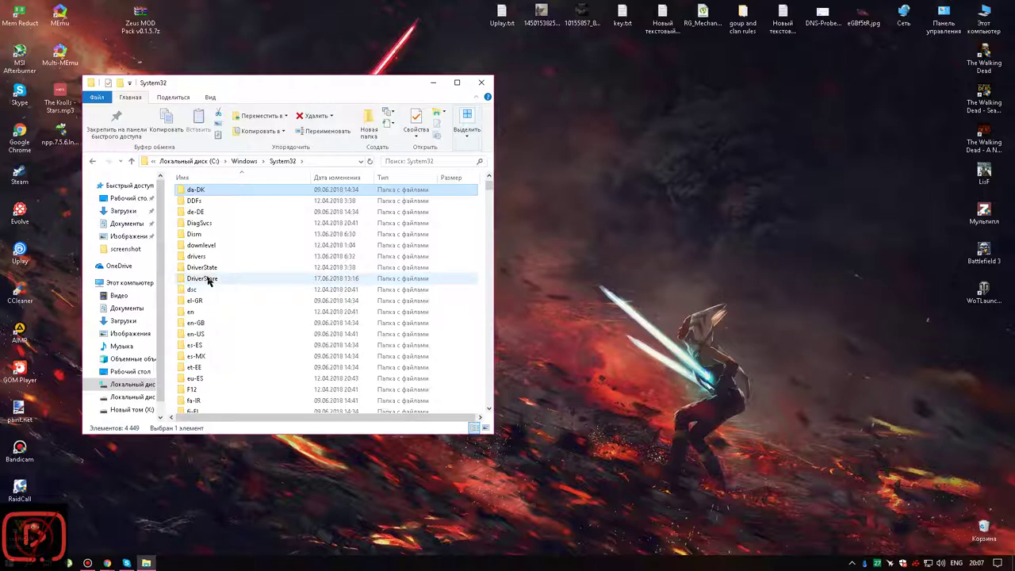
key("d")
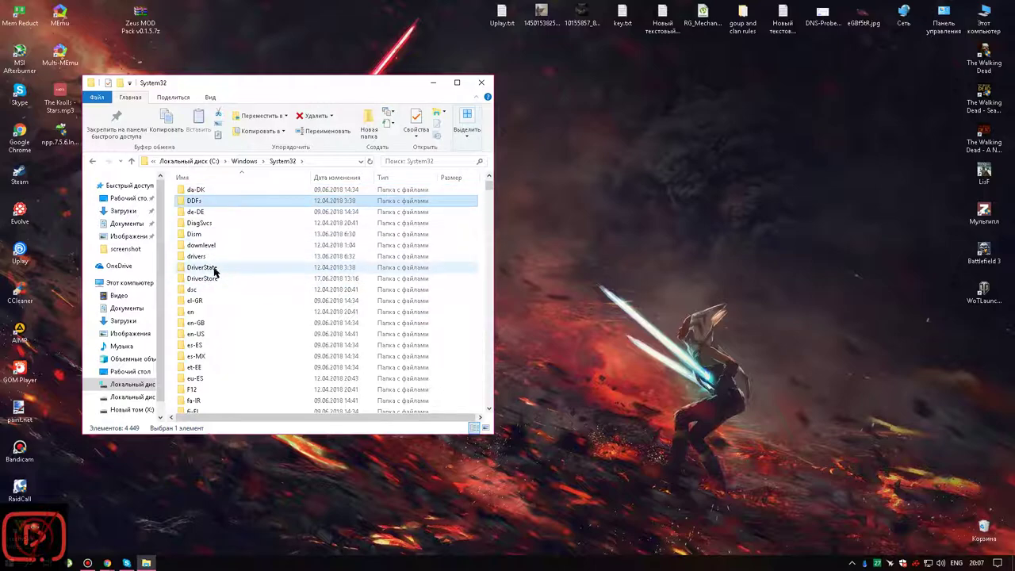
scroll(217, 267, "down", 6)
type("cr")
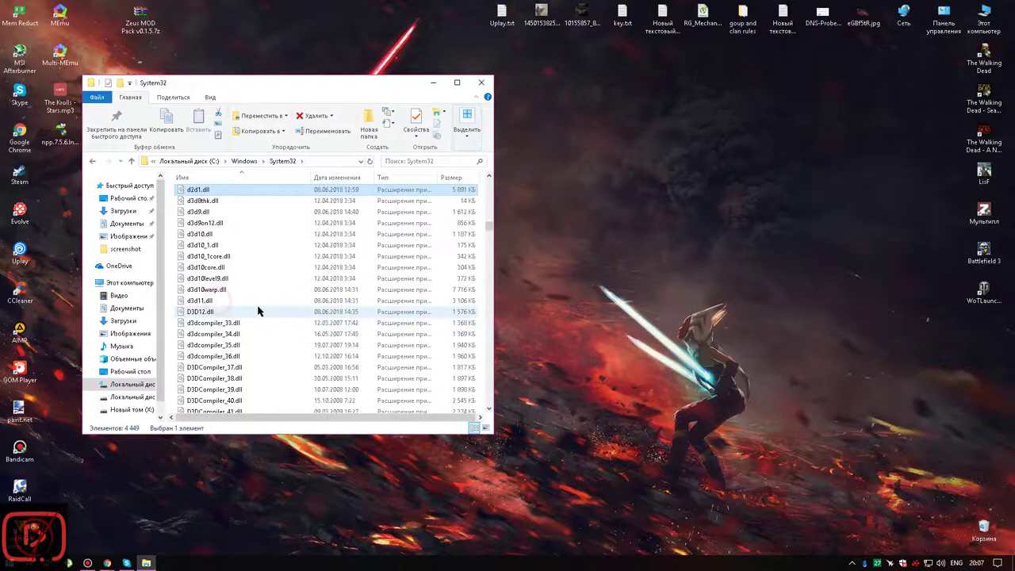
scroll(284, 274, "up", 20)
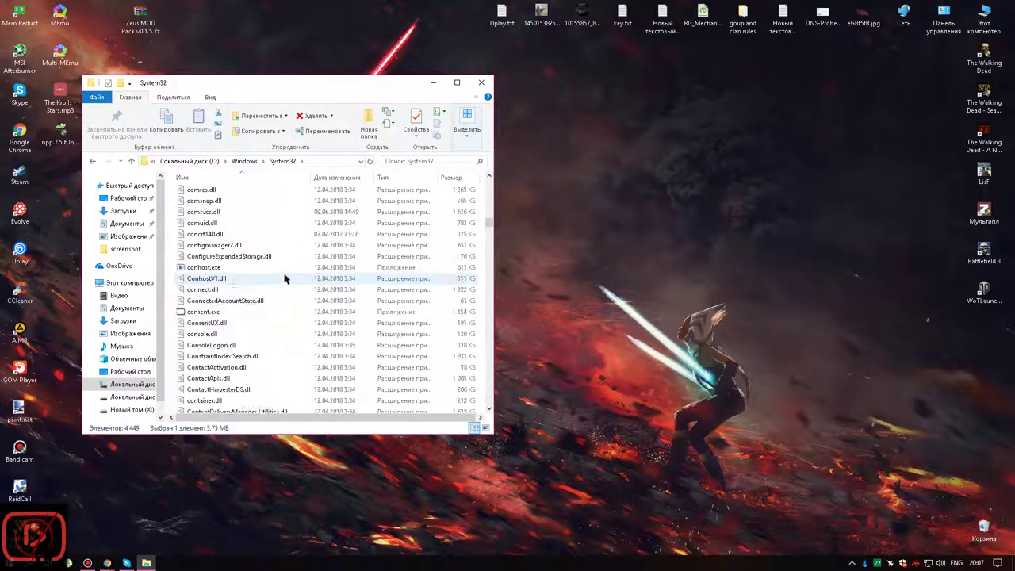
type("s")
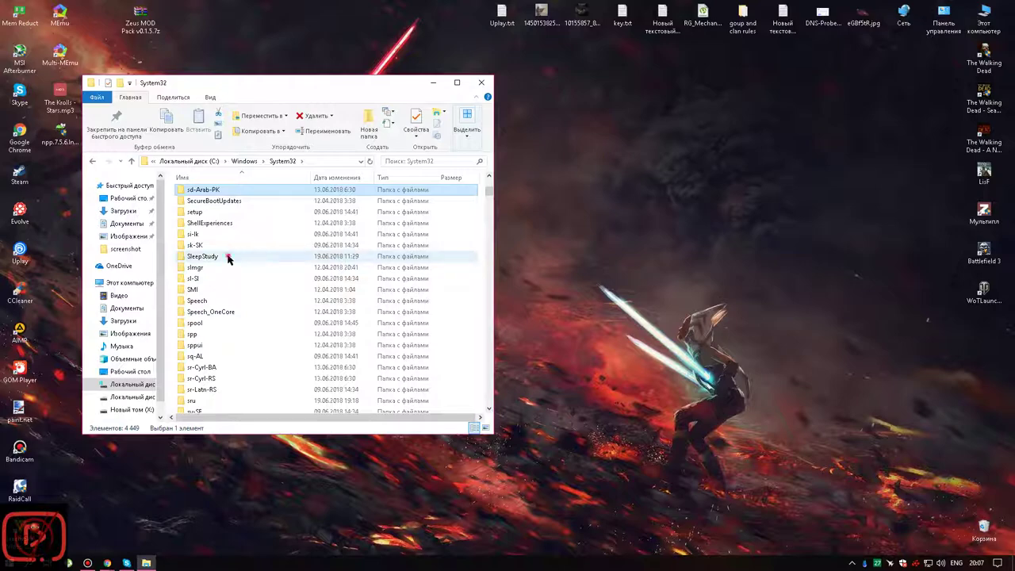
type("d2da")
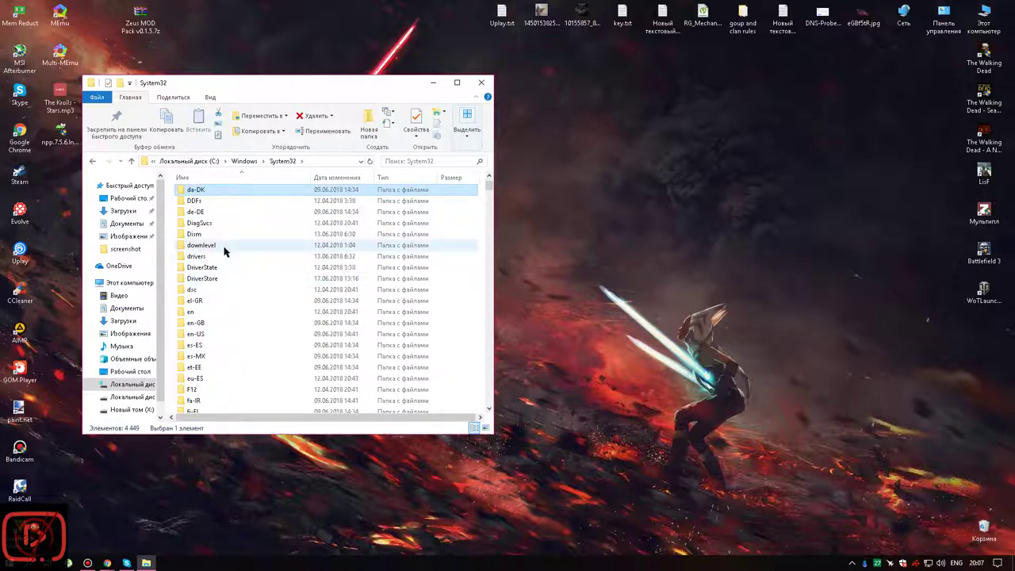
left_click(216, 257)
double_click(216, 256)
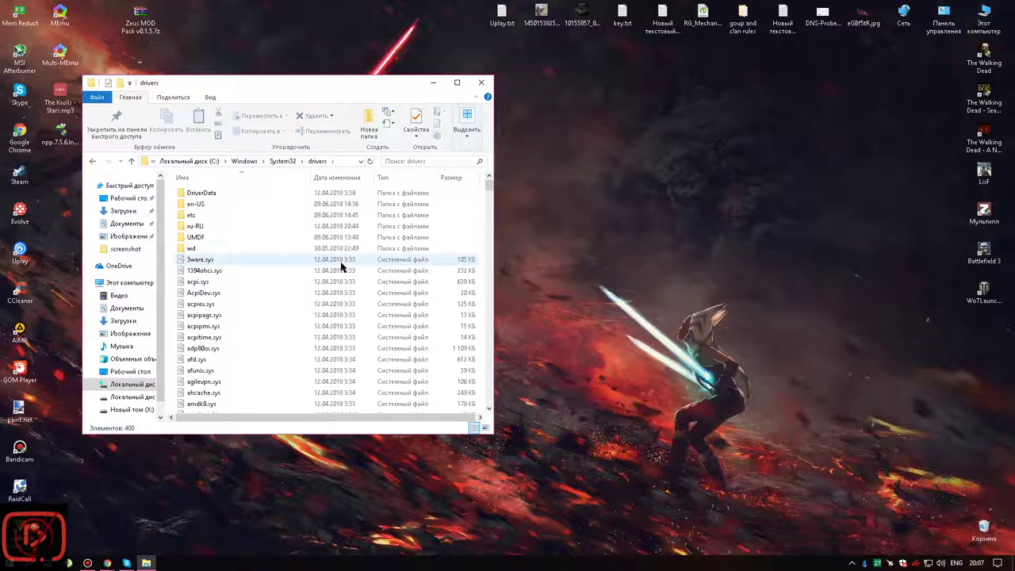
double_click(222, 222)
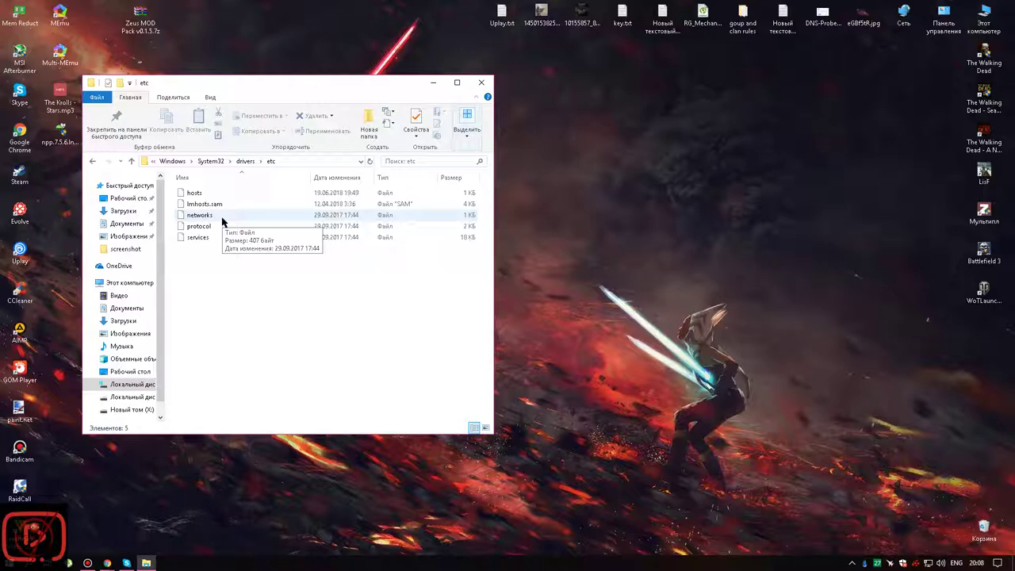
Step: Show the etc folder's full path and list the available actions for the hosts file
left_click(199, 194)
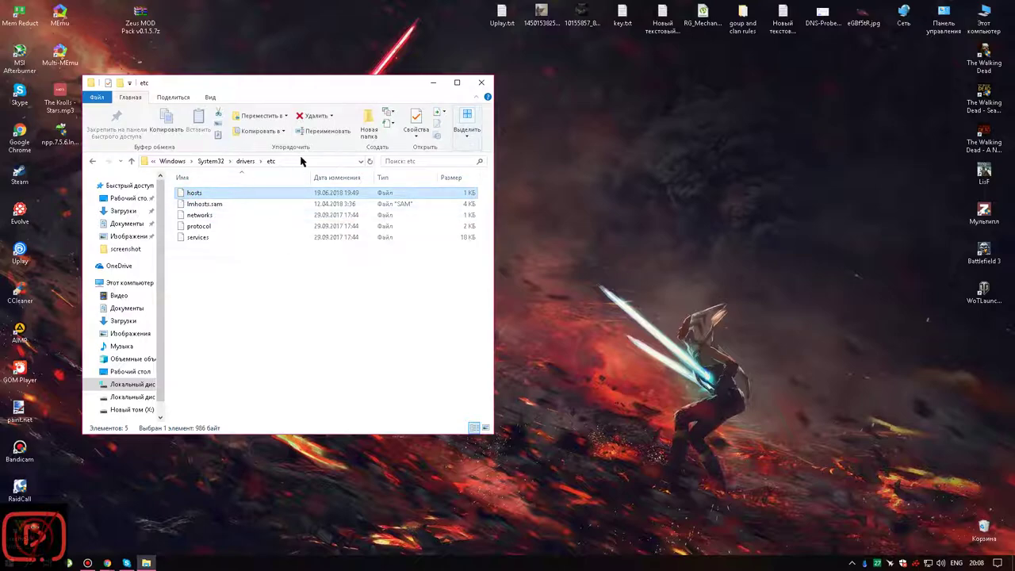
left_click(302, 161)
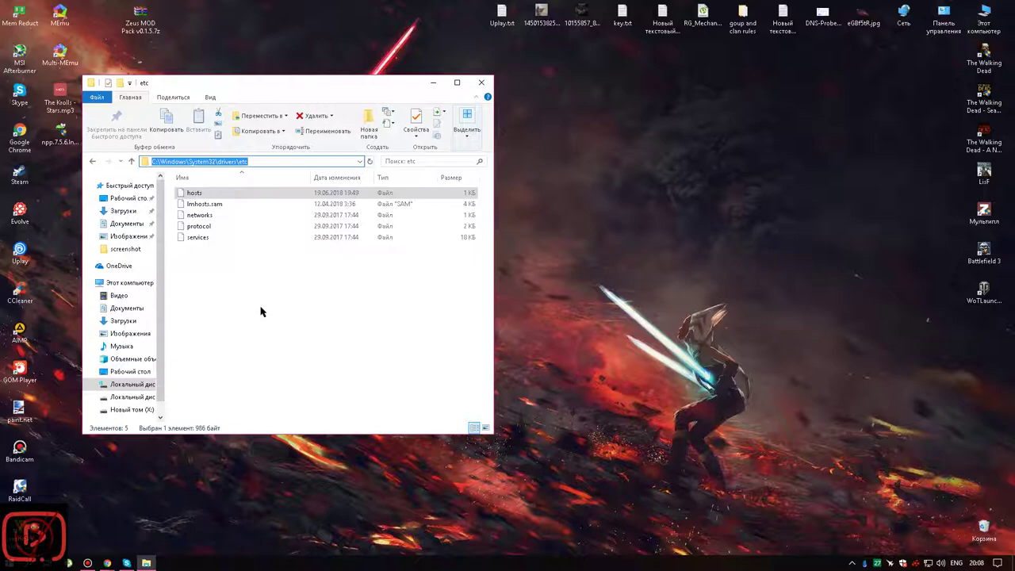
left_click(208, 196)
right_click(211, 195)
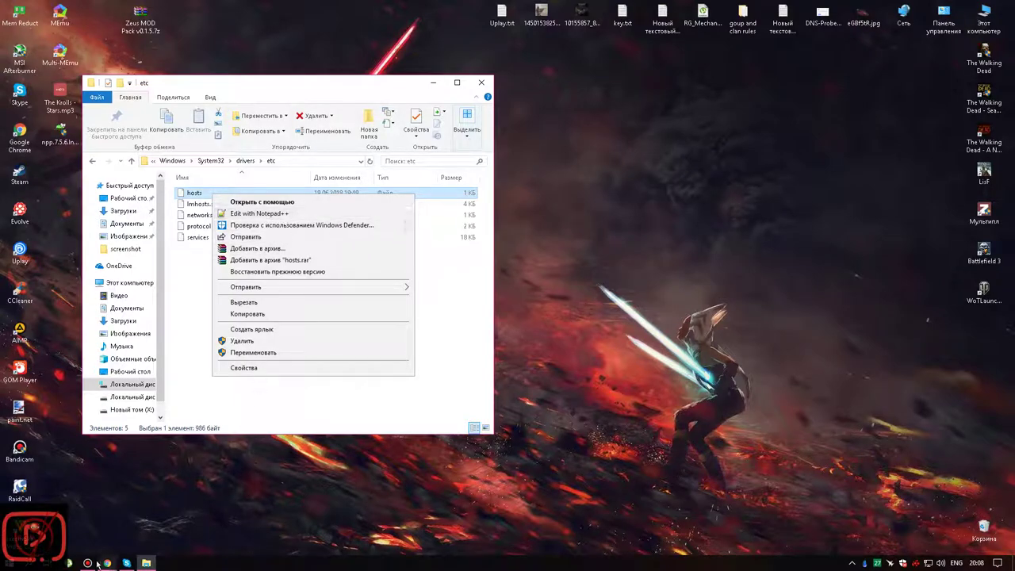
Step: Switch back to Chrome and view the Sublime Text website
mouse_move(107, 563)
left_click(87, 516)
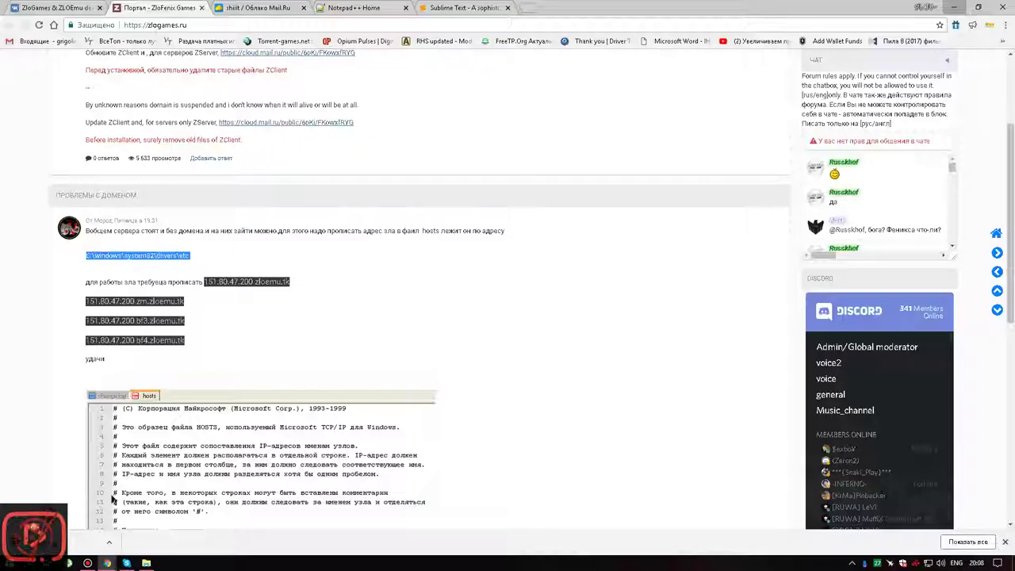
left_click(470, 8)
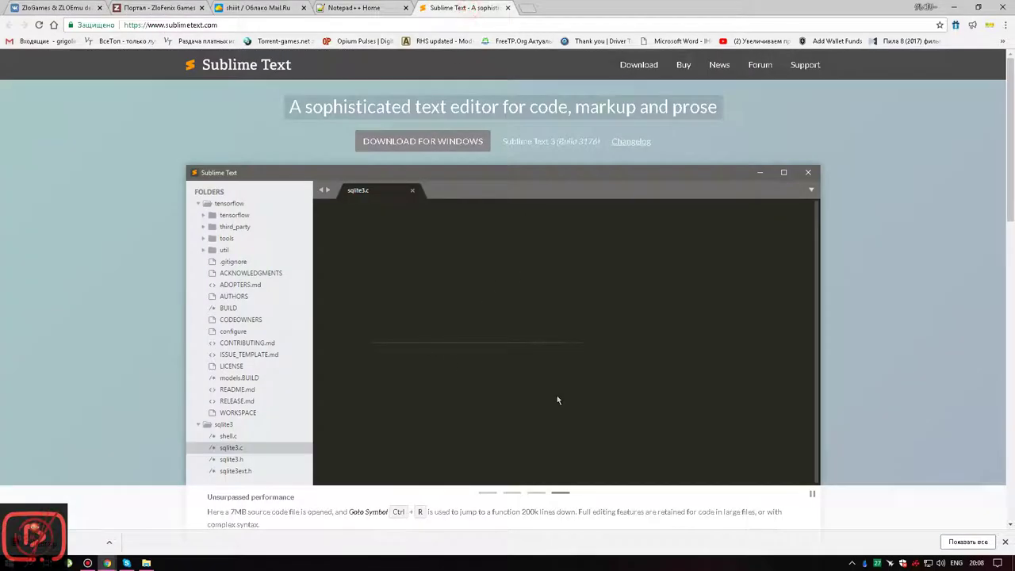
Step: Compare the Notepad++ and Sublime Text websites as editor options, glancing at the VK community post with the hosts line
left_click(346, 8)
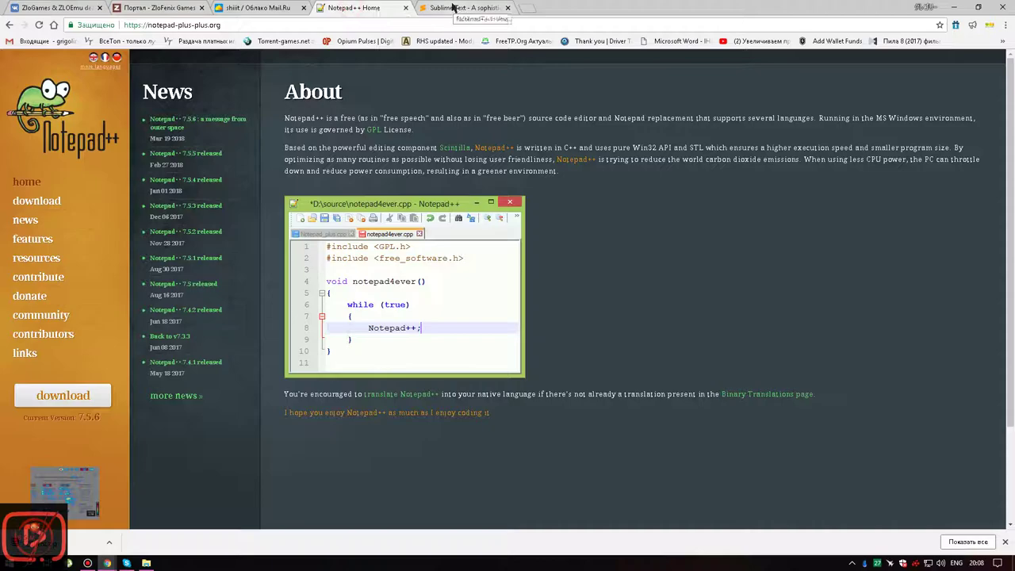
left_click(445, 8)
left_click(349, 8)
left_click(444, 7)
left_click(357, 8)
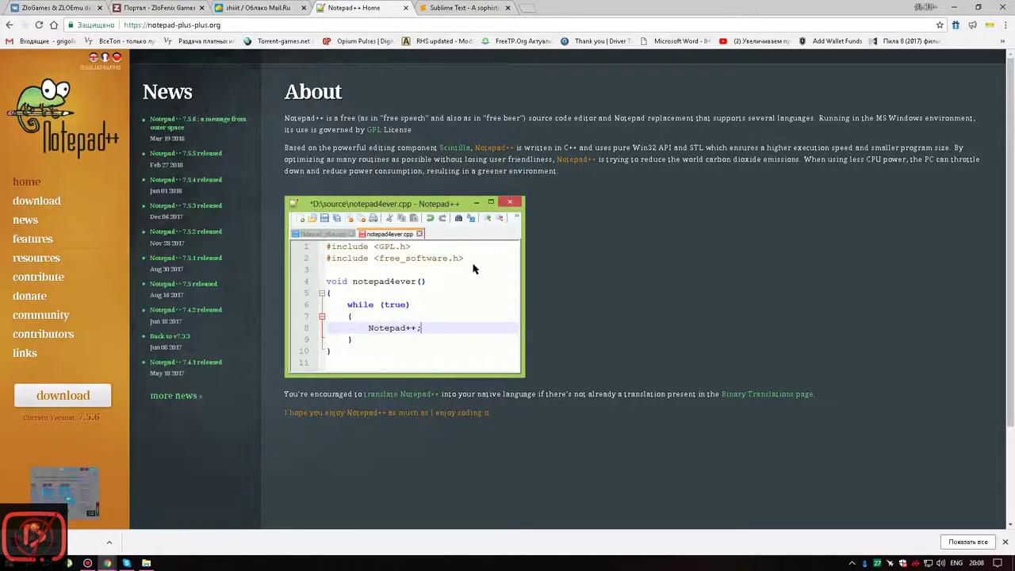
left_click(467, 8)
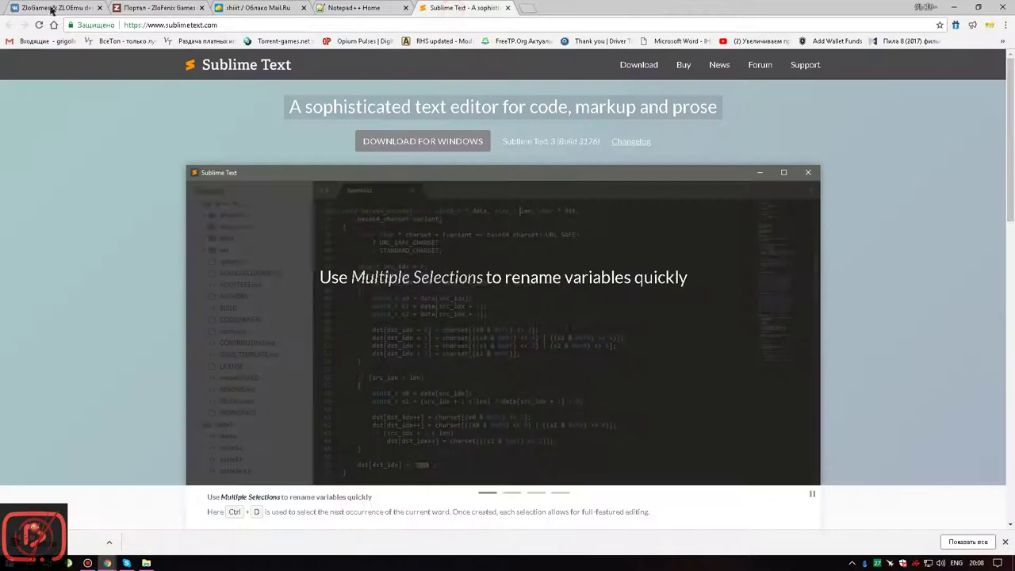
left_click(49, 8)
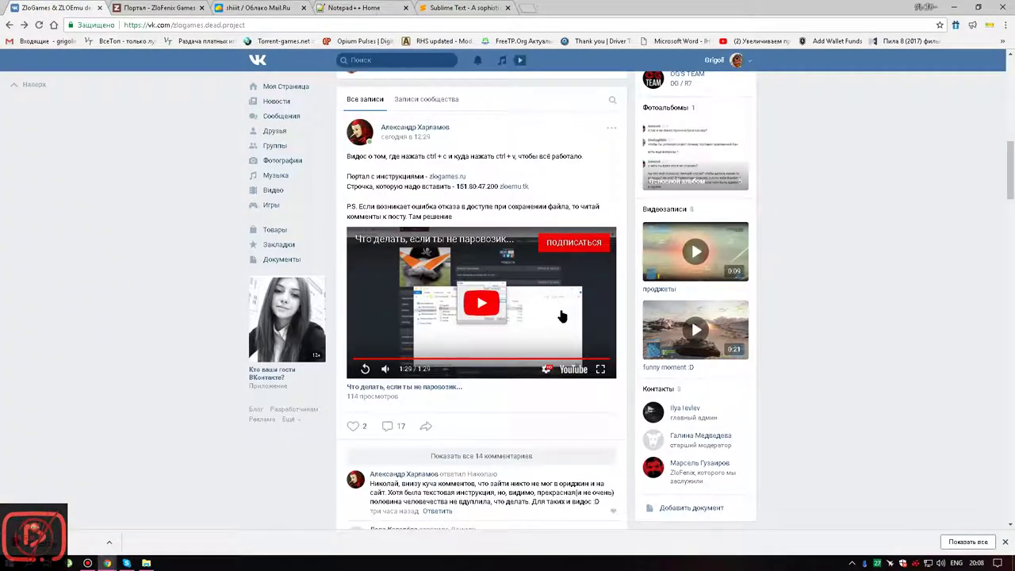
left_click(456, 8)
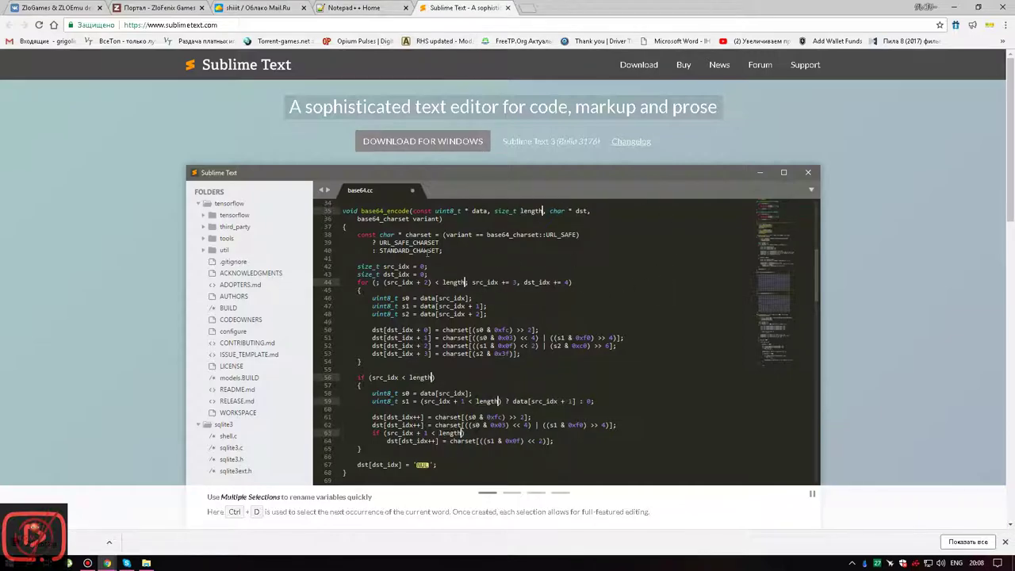
left_click(357, 8)
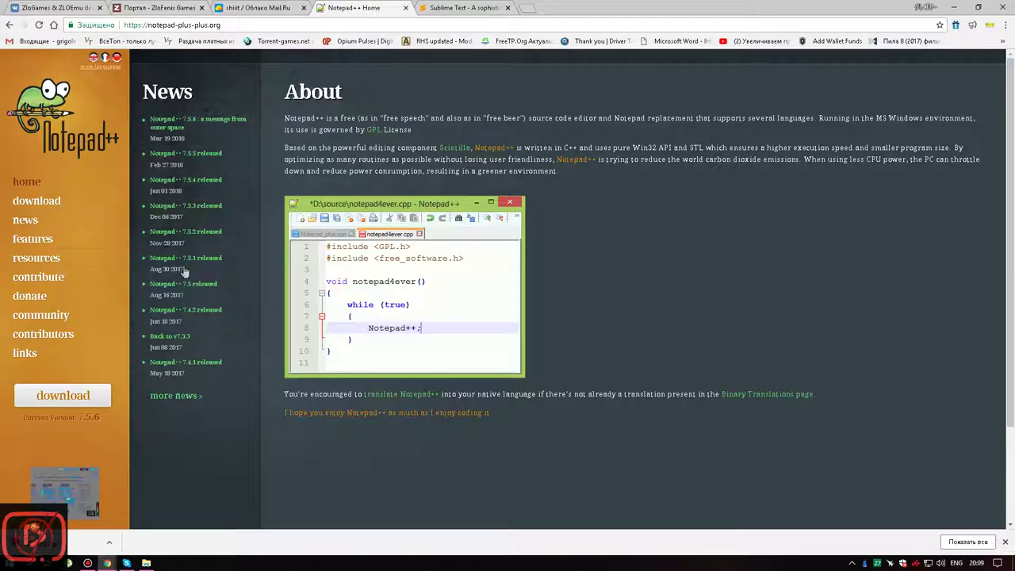
left_click(470, 10)
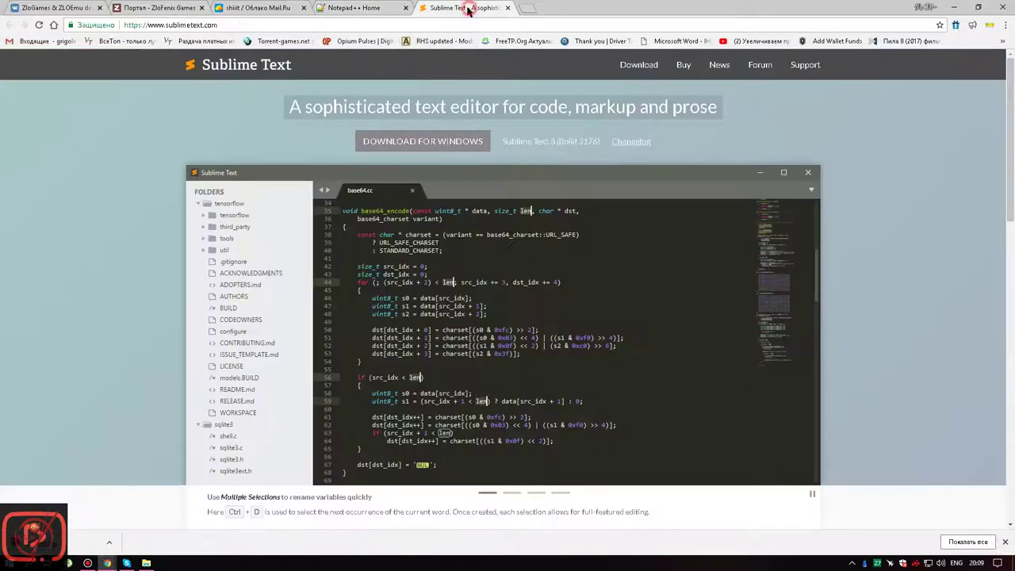
left_click(352, 8)
left_click(460, 8)
left_click(352, 8)
left_click(459, 8)
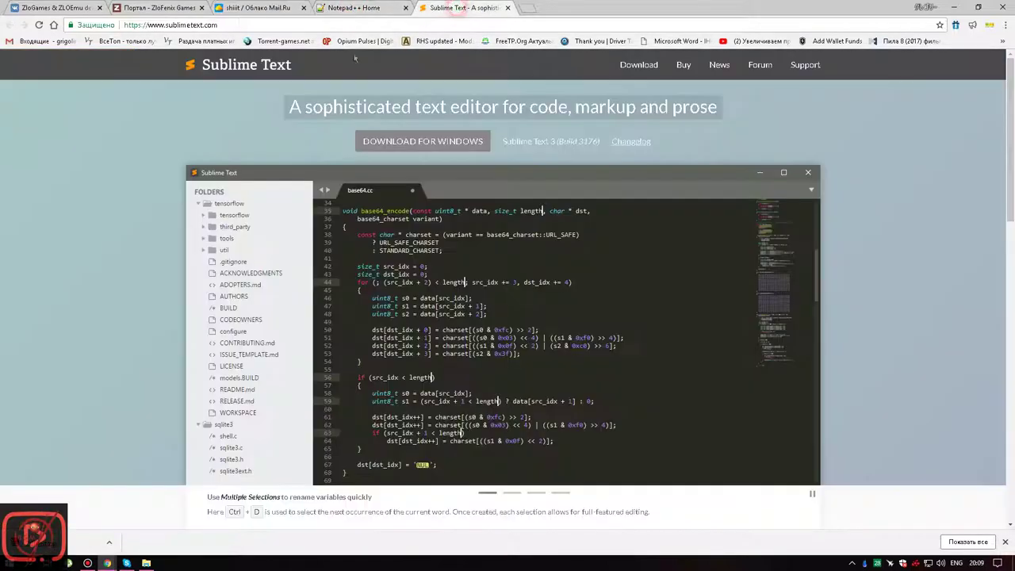
left_click(365, 9)
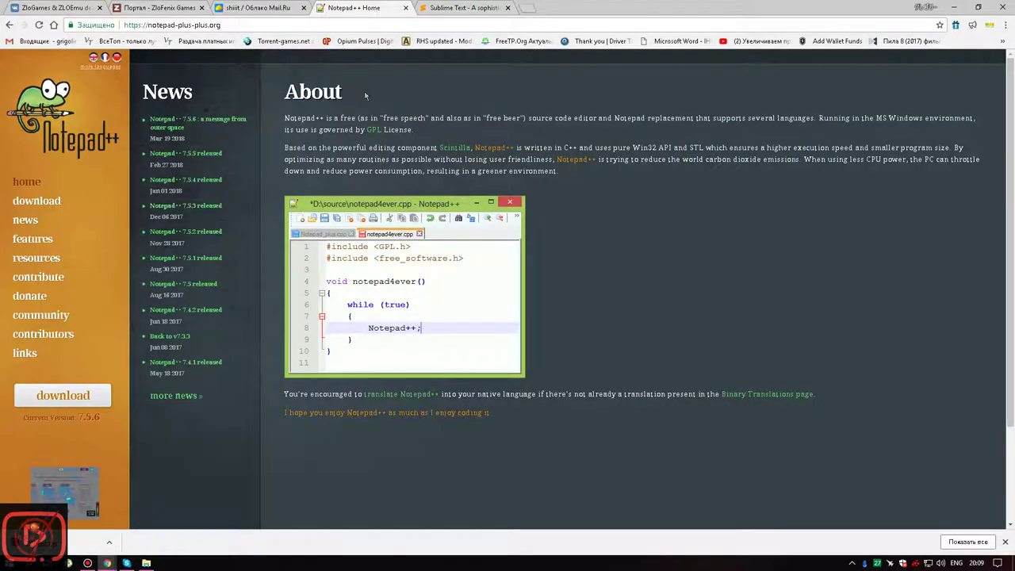
left_click(471, 8)
left_click(398, 8)
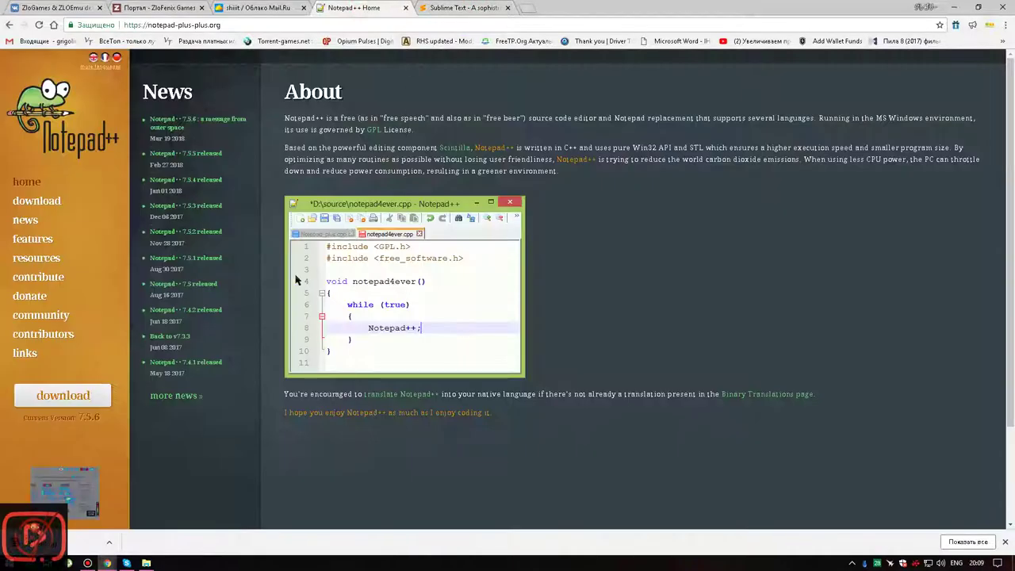
left_click(356, 11)
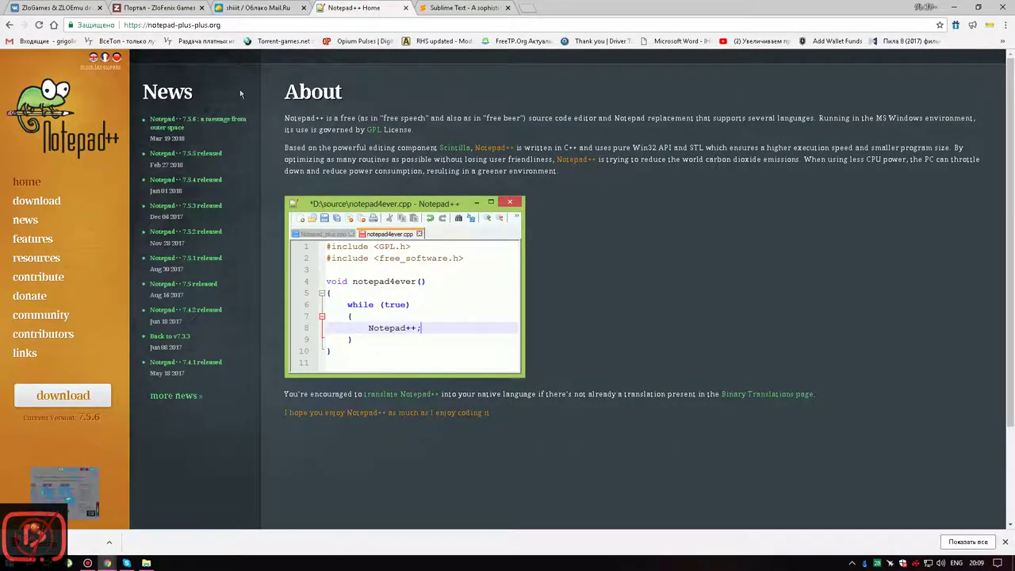
Step: Open the hosts file from the etc folder in Notepad++ and select the four zloemu.tk lines at its end
left_click(954, 7)
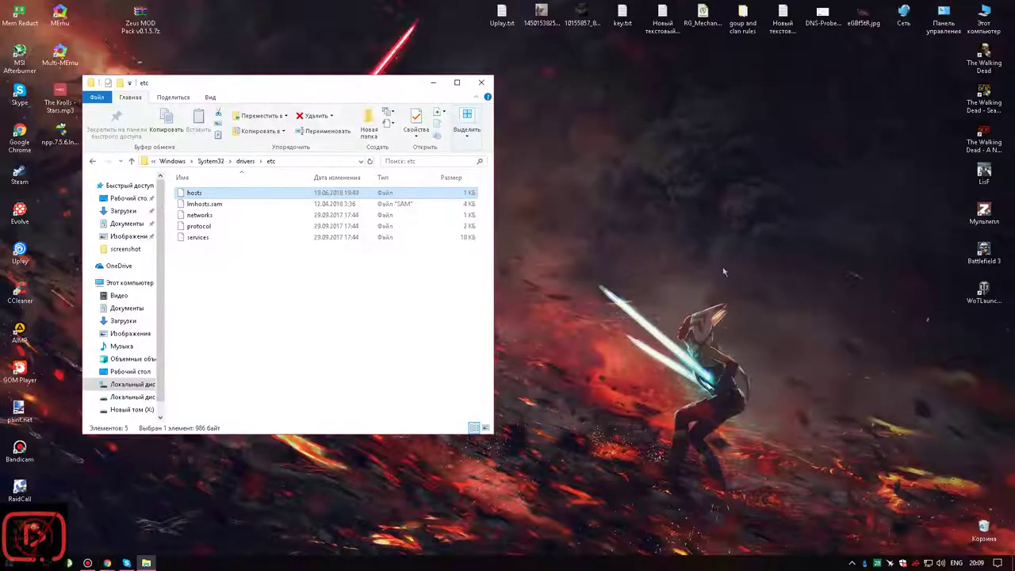
right_click(224, 196)
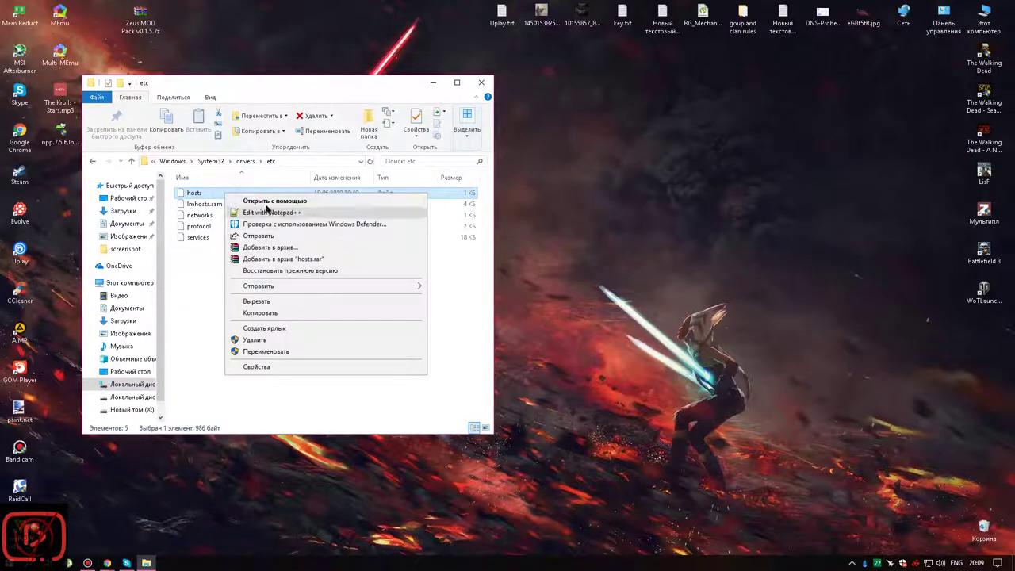
left_click(212, 199)
right_click(211, 198)
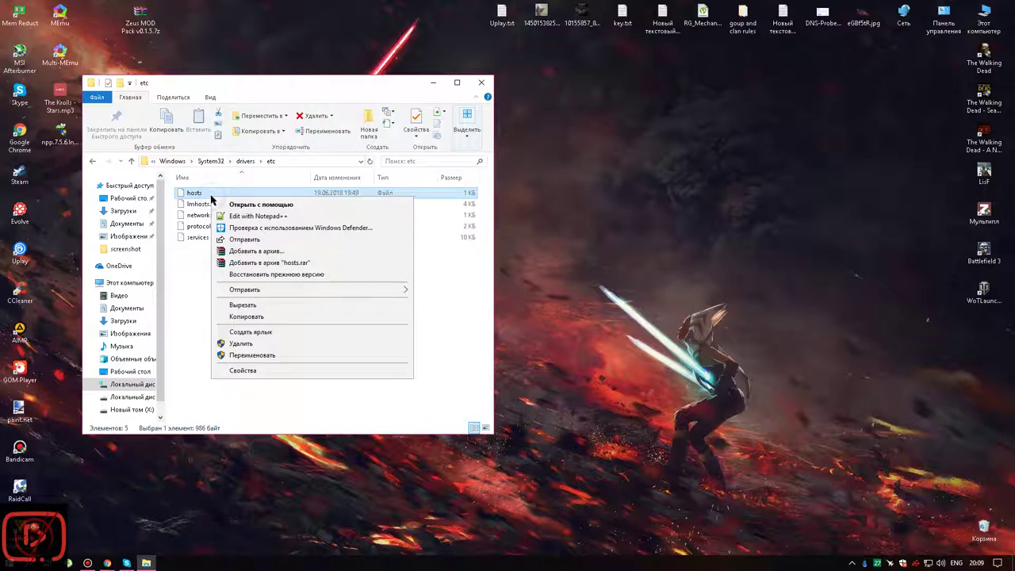
left_click(274, 219)
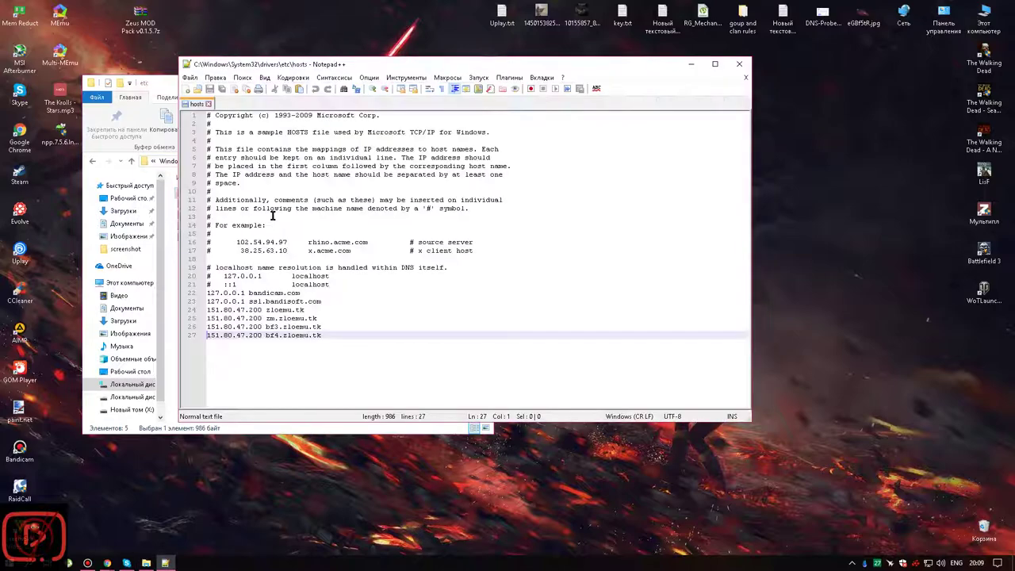
left_click_drag(331, 344, 212, 313)
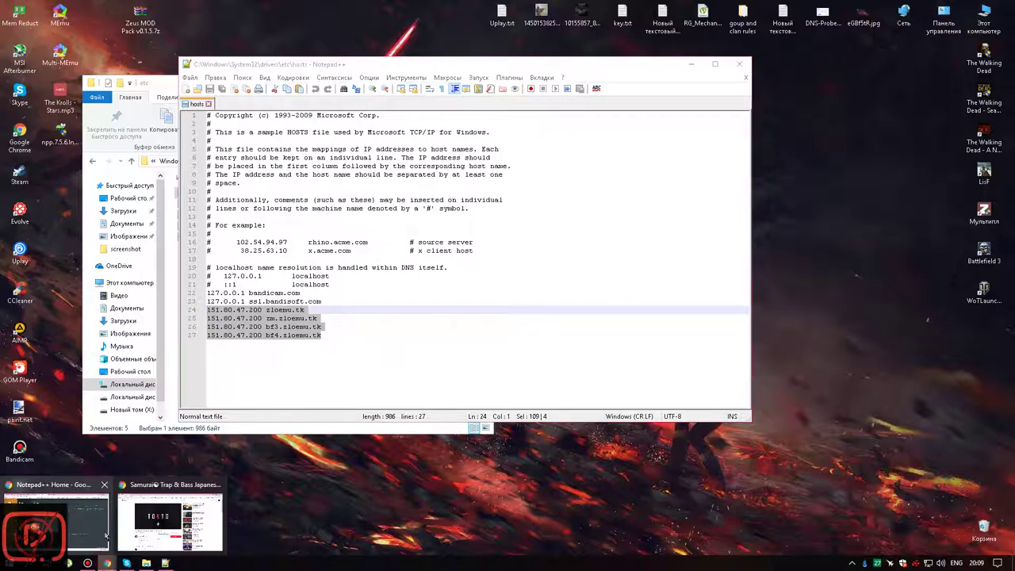
Step: Switch to Chrome and open the bookmarked ZLOEmu site in a new tab
left_click(71, 515)
left_click(528, 8)
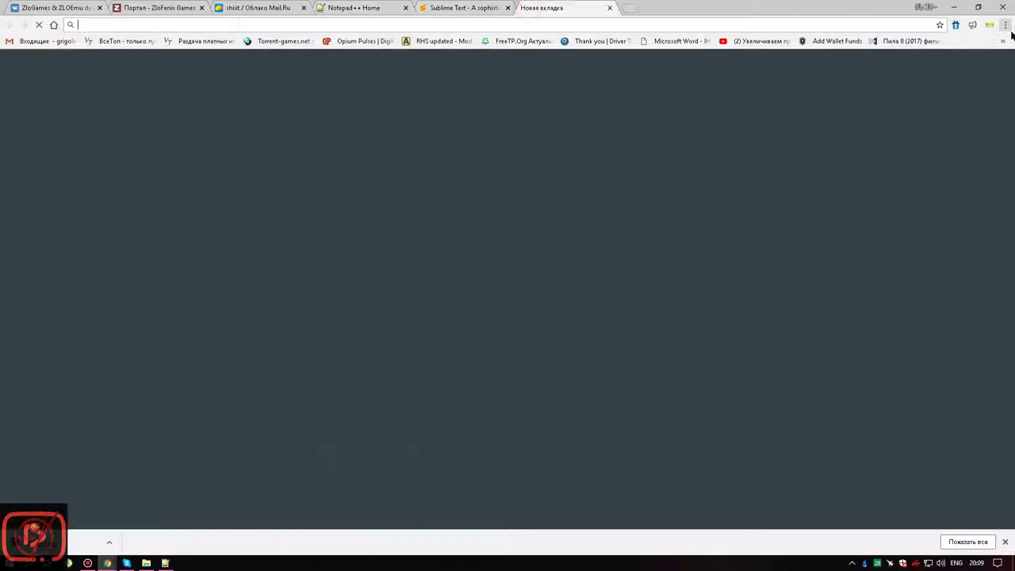
left_click(1002, 40)
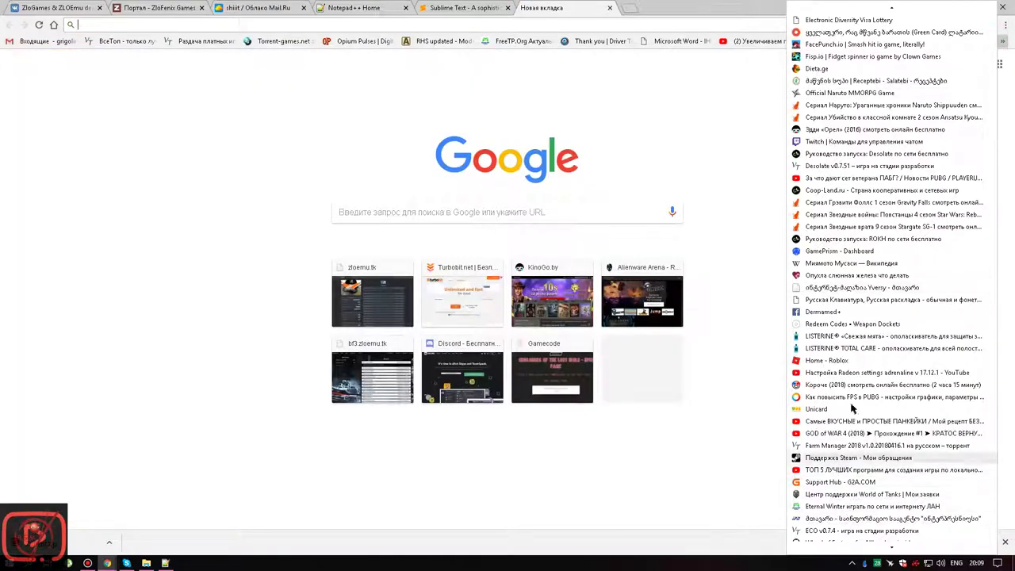
scroll(845, 444, "down", 3)
scroll(842, 471, "down", 2)
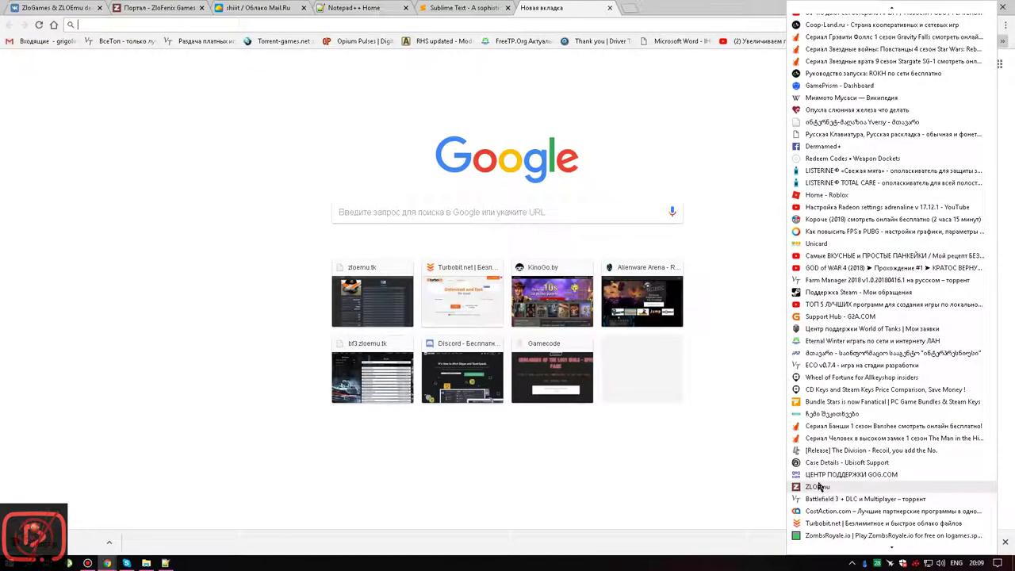
left_click(824, 489)
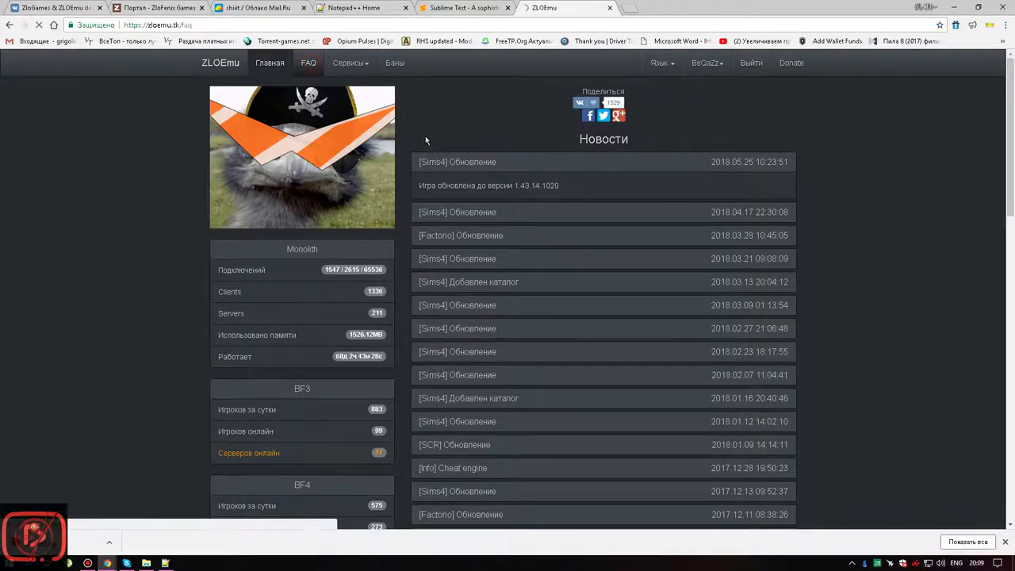
Step: Open the BF3 Client FAQ on ZLOEmu and expand the question "Как начать играть?"
left_click(311, 63)
left_click(525, 131)
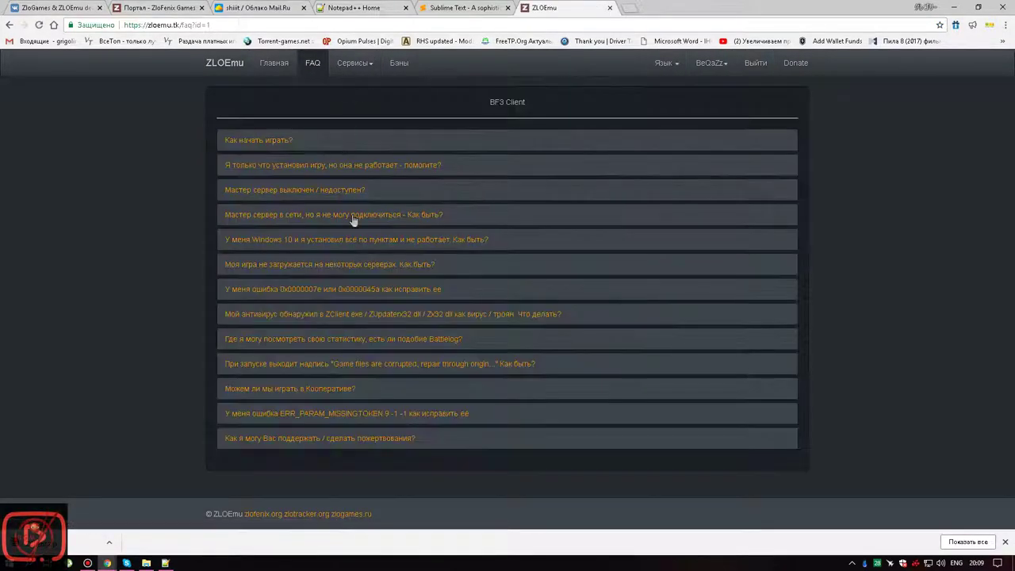
left_click(273, 140)
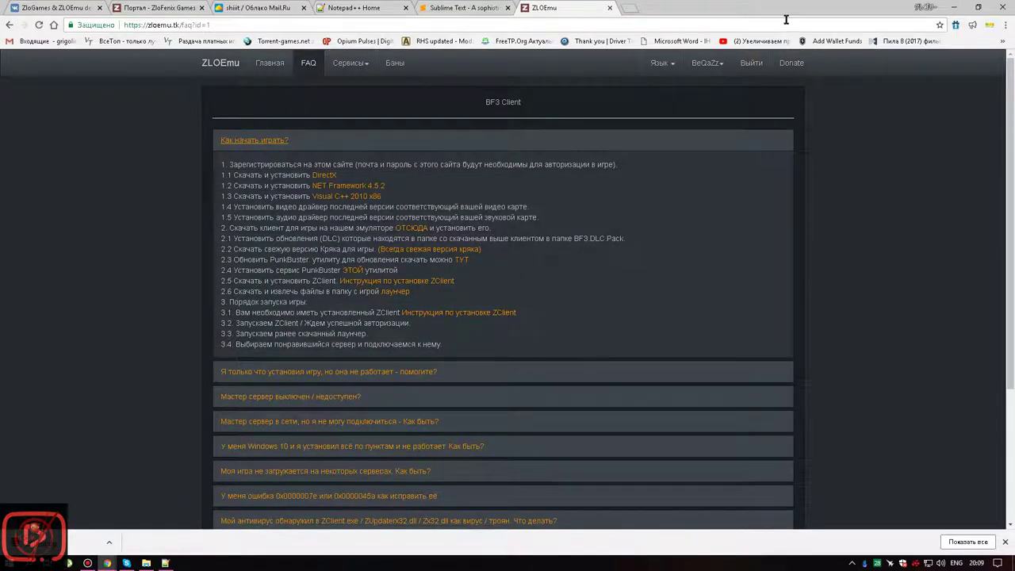
Step: Log out of the ZLOEmu account and close the site's tab
left_click(750, 63)
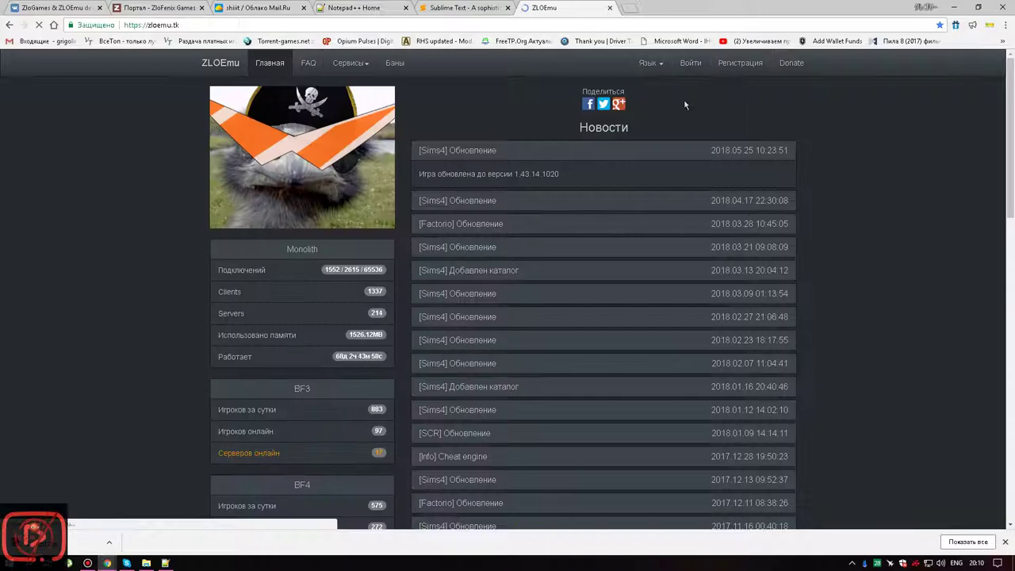
left_click(467, 7)
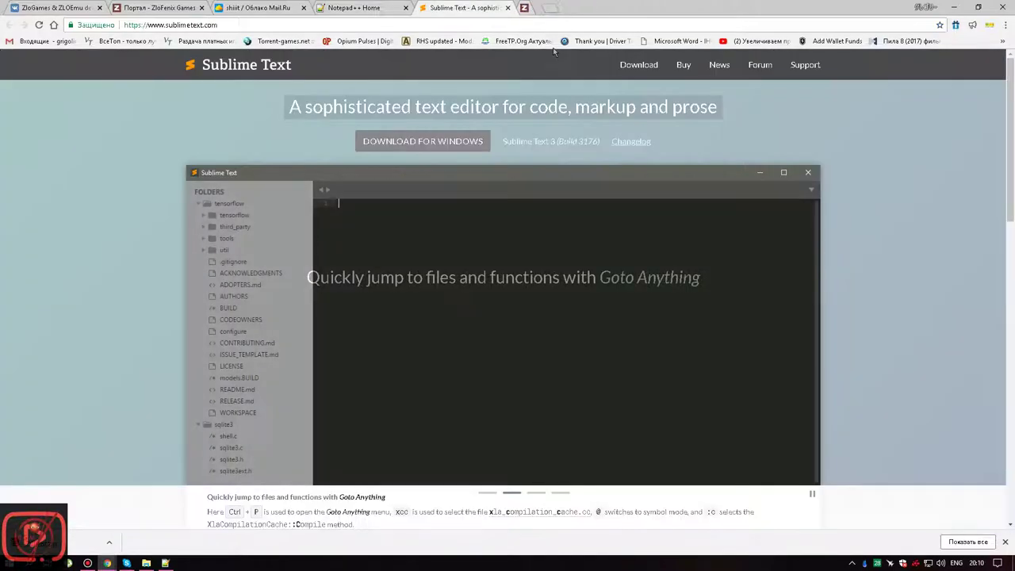
Step: Switch to Notepad++ and delete the four selected 151.80.47.200 zloemu.tk lines from the hosts file
left_click(165, 563)
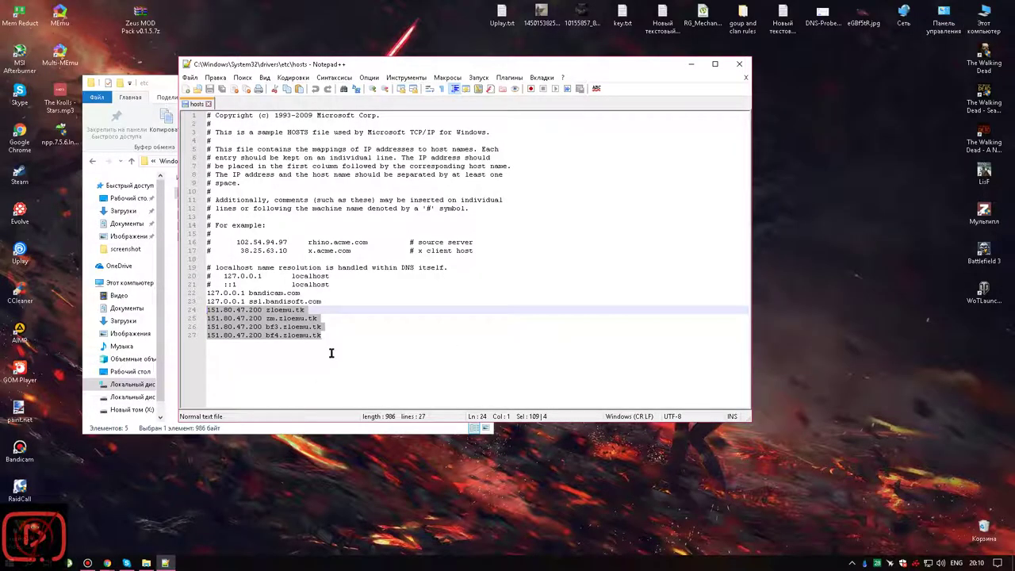
key("Delete")
key("BackSpace")
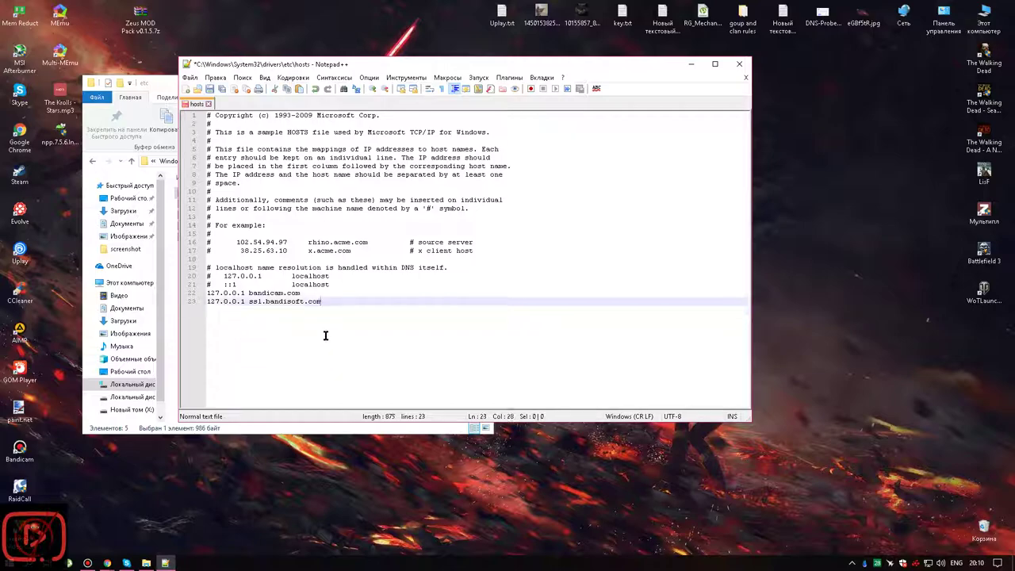
Step: Save the hosts file with Notepad++ relaunched in Administrator mode, and close the editor
left_click(211, 89)
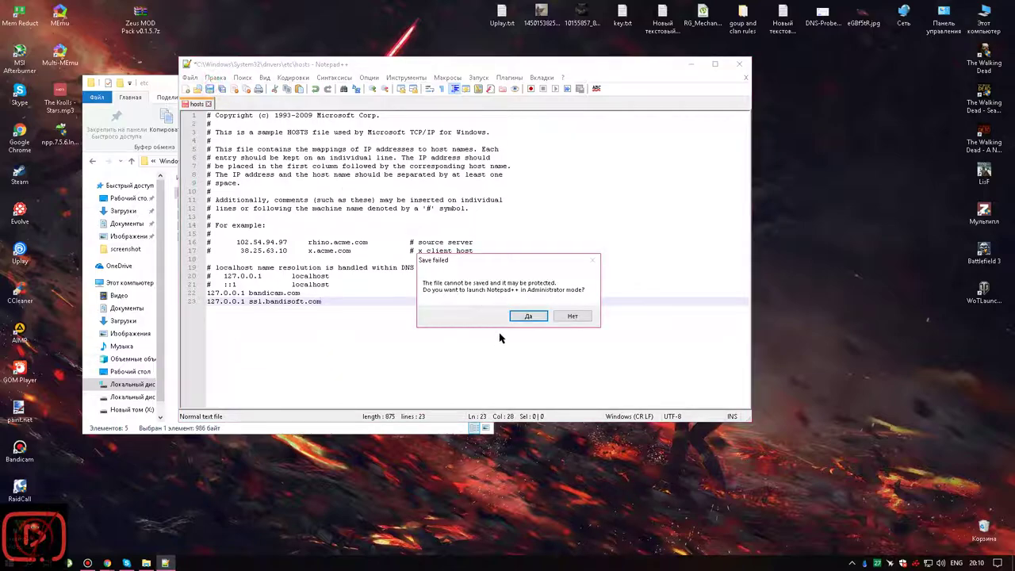
left_click(526, 317)
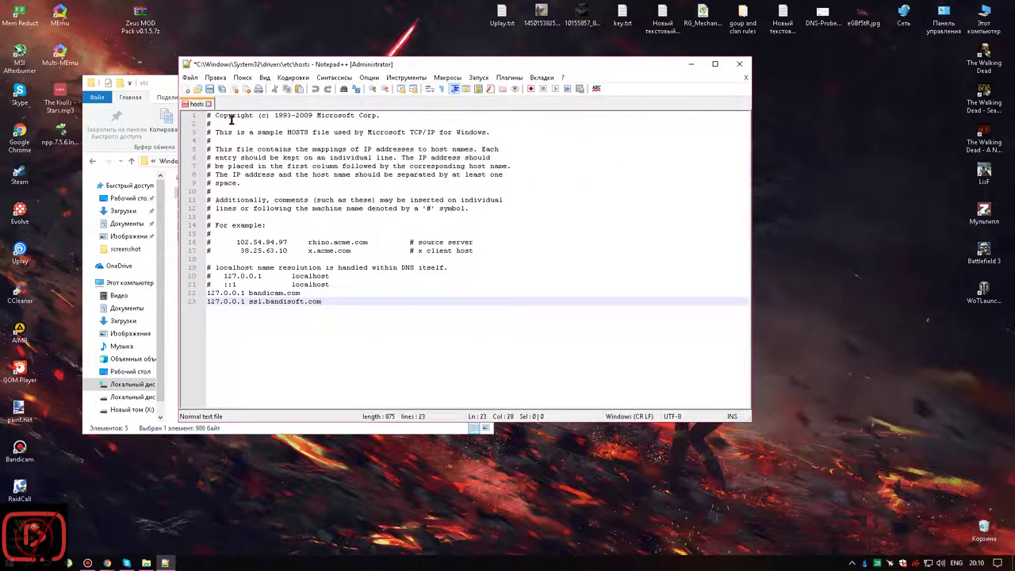
left_click(209, 89)
left_click(739, 63)
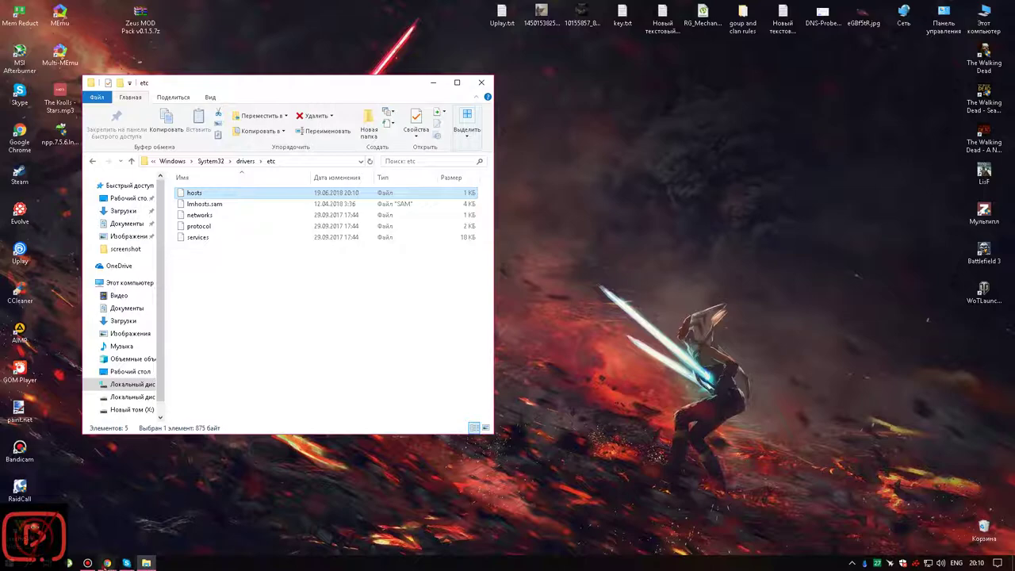
Step: Return to Chrome and load the ZLOEmu bookmark in a separate tab to check access without the hosts entries
left_click(107, 563)
left_click(99, 521)
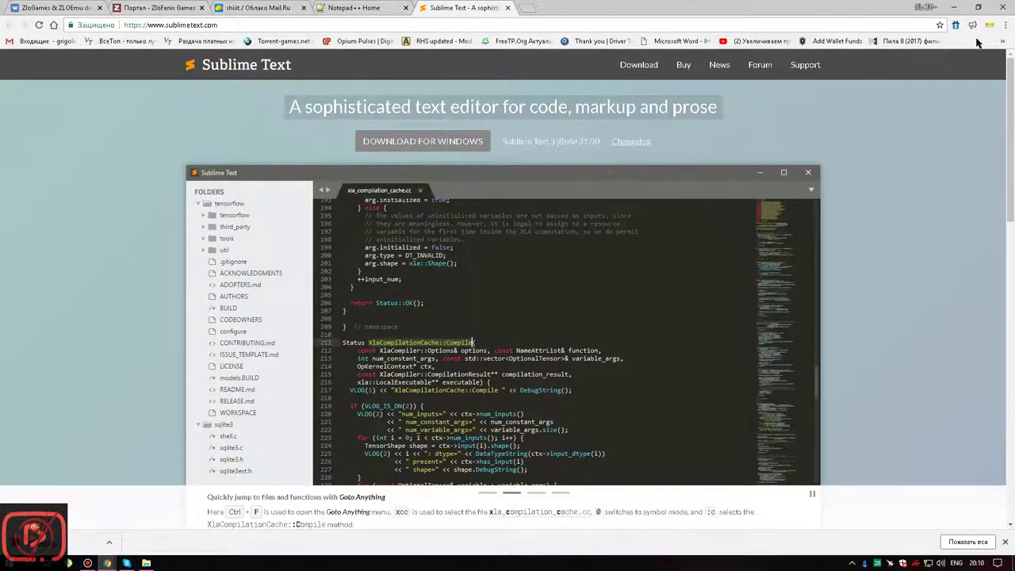
left_click(1008, 41)
scroll(894, 420, "down", 5)
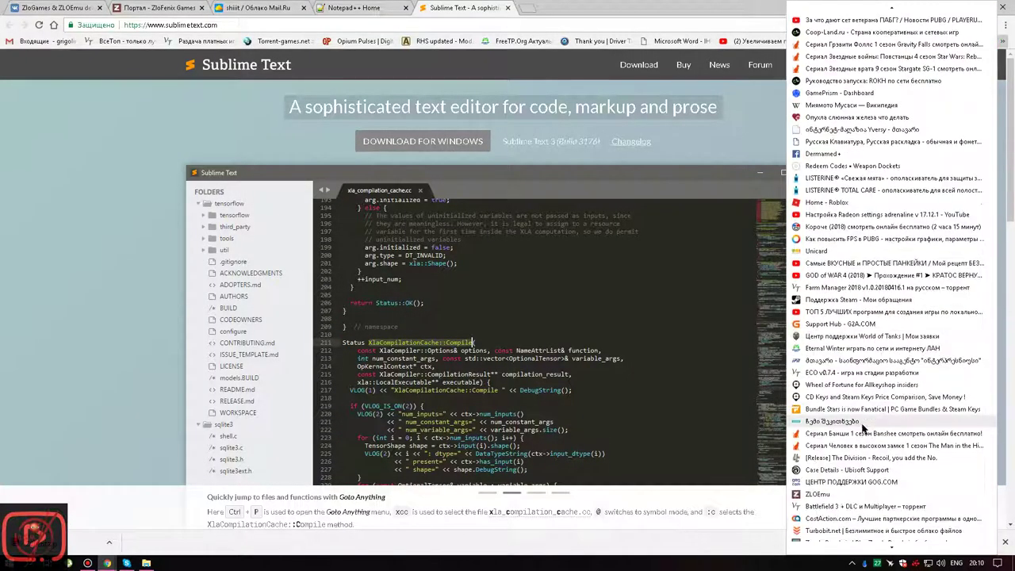
middle_click(808, 484)
left_click(558, 8)
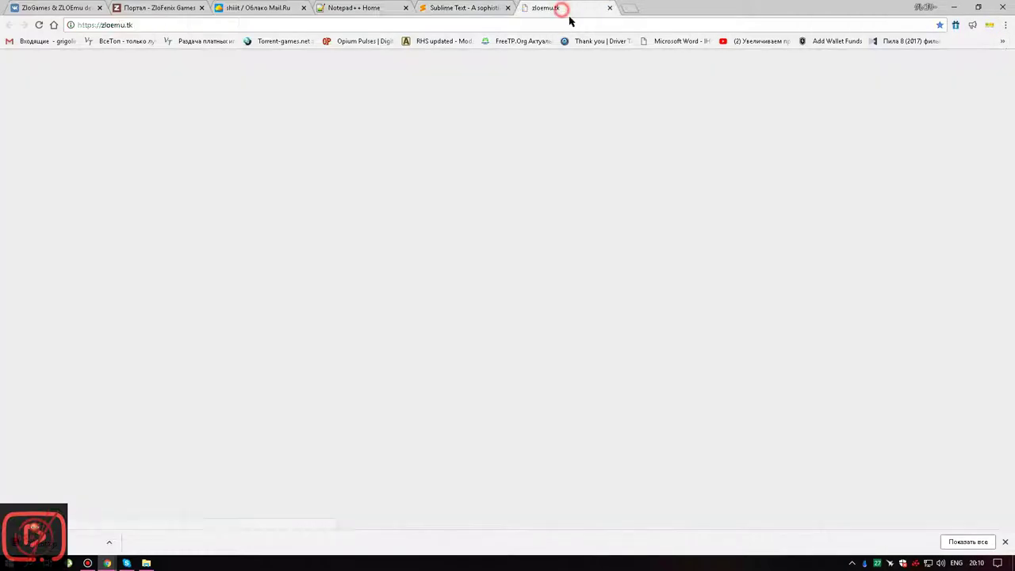
left_click_drag(319, 134, 613, 293)
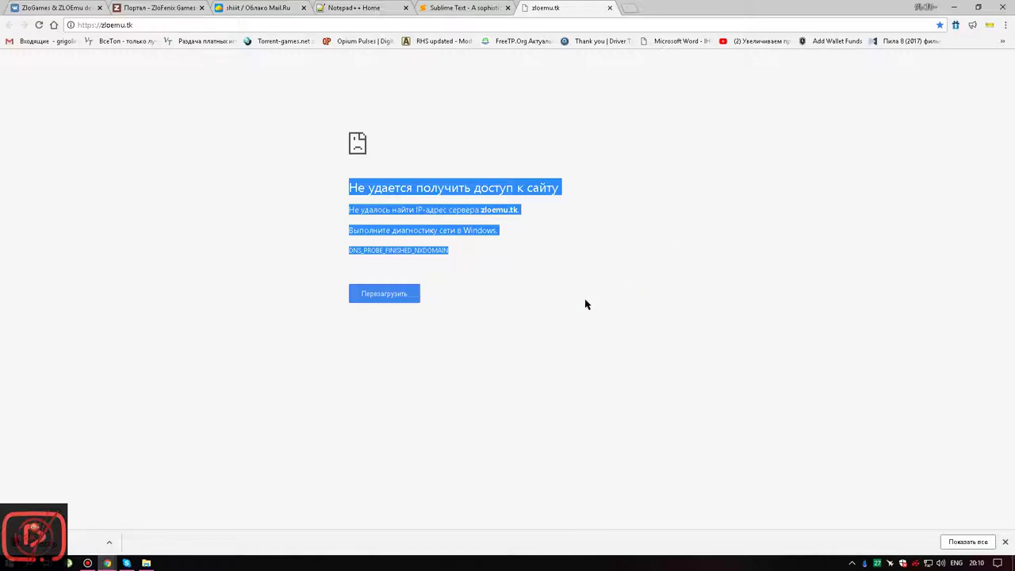
left_click(445, 258)
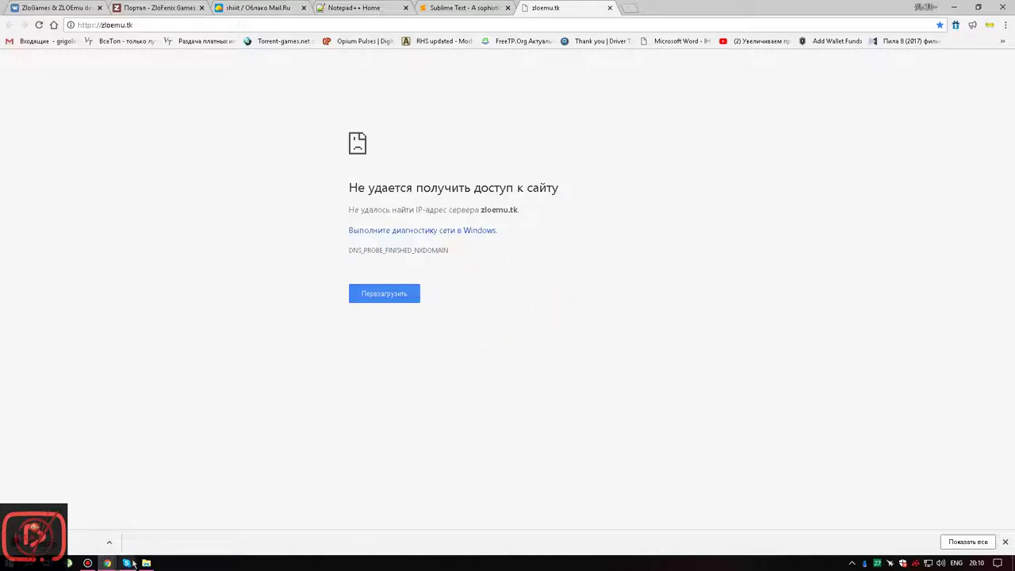